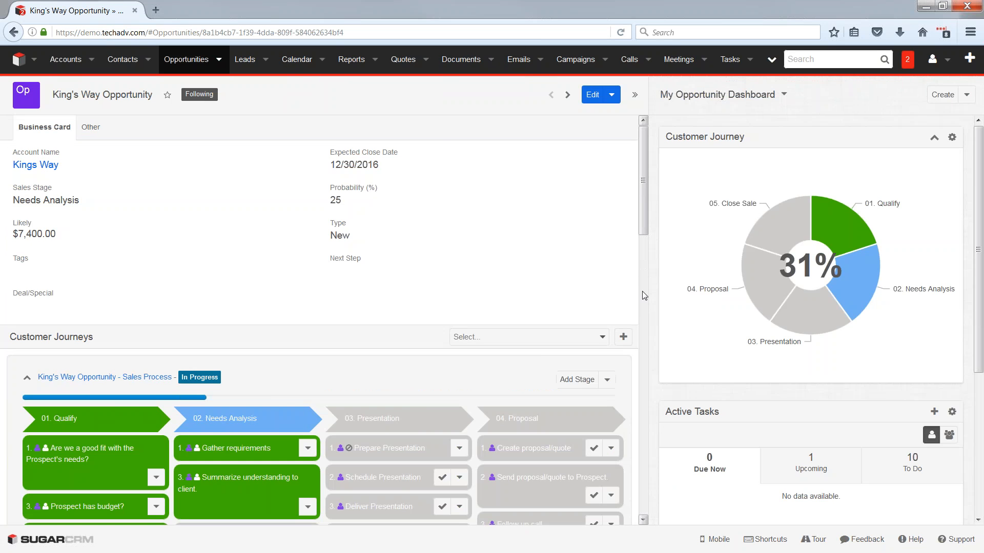
mouse_move(644, 214)
mouse_down()
mouse_move(645, 262)
mouse_move(644, 213)
mouse_up()
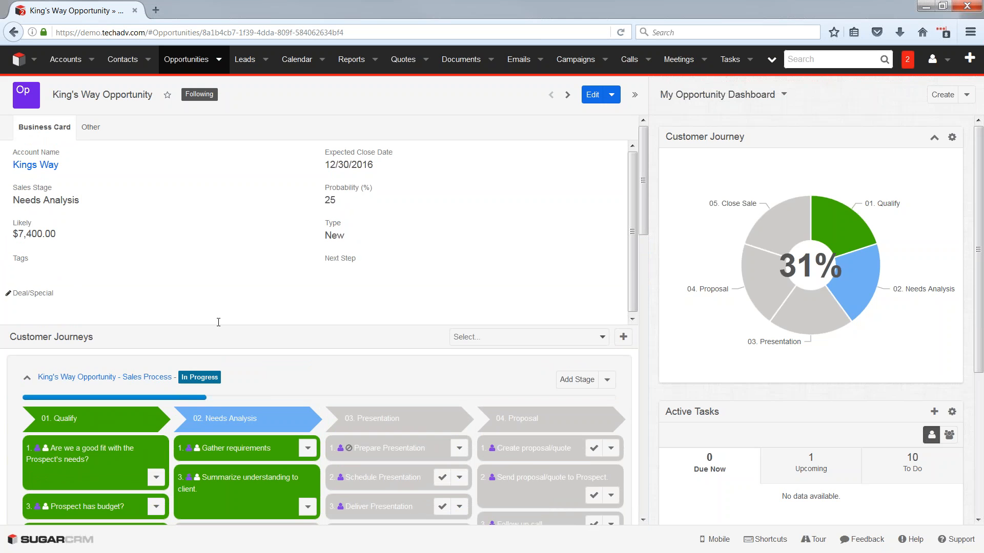
drag(644, 233, 647, 260)
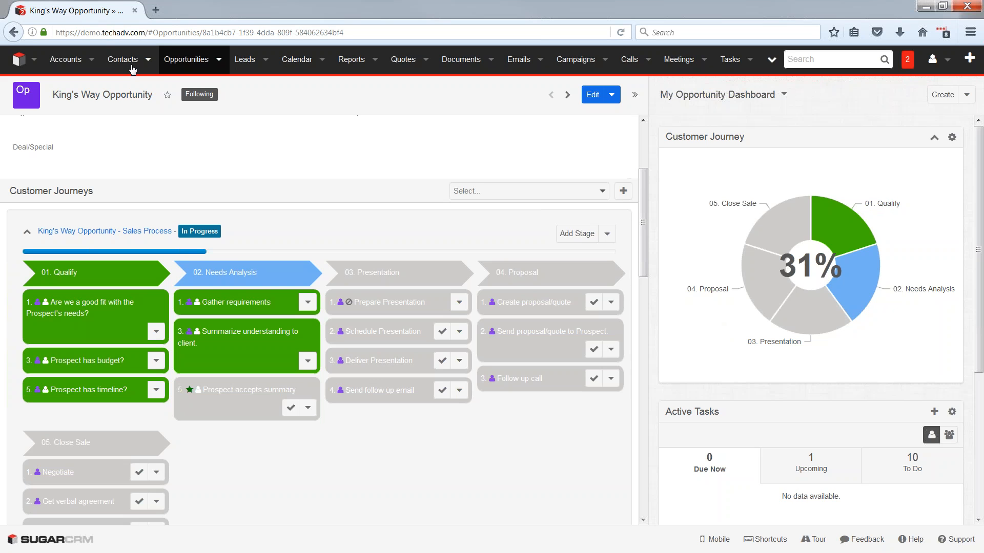
Start a new opportunity named "Demo Opportunity" and assign it to the account AMCON DISTRIBUTING.
click(219, 64)
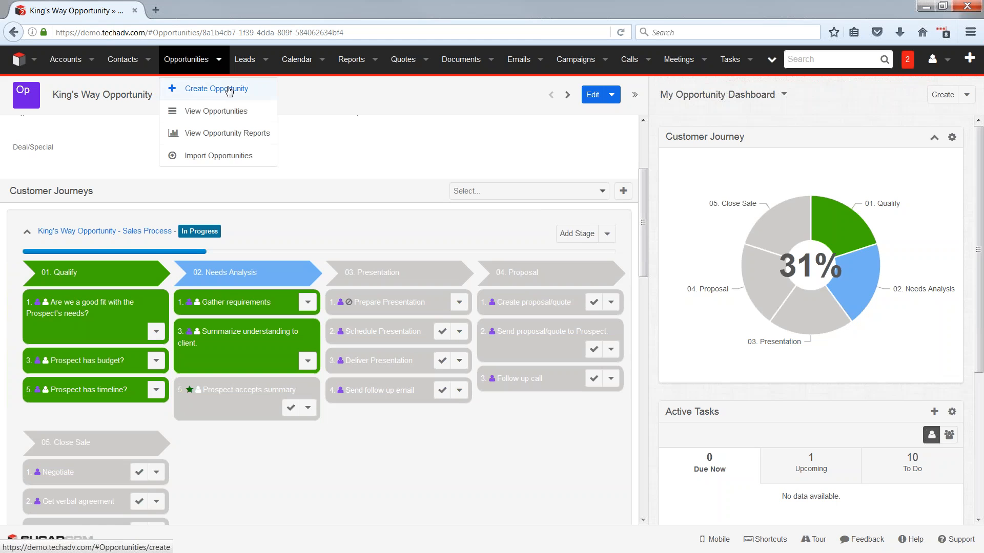
click(231, 90)
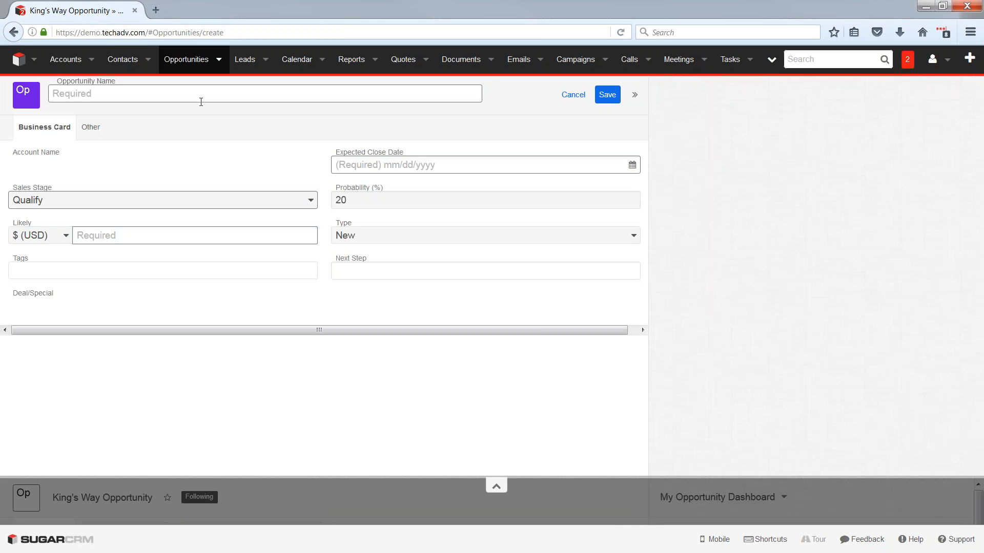
click(82, 93)
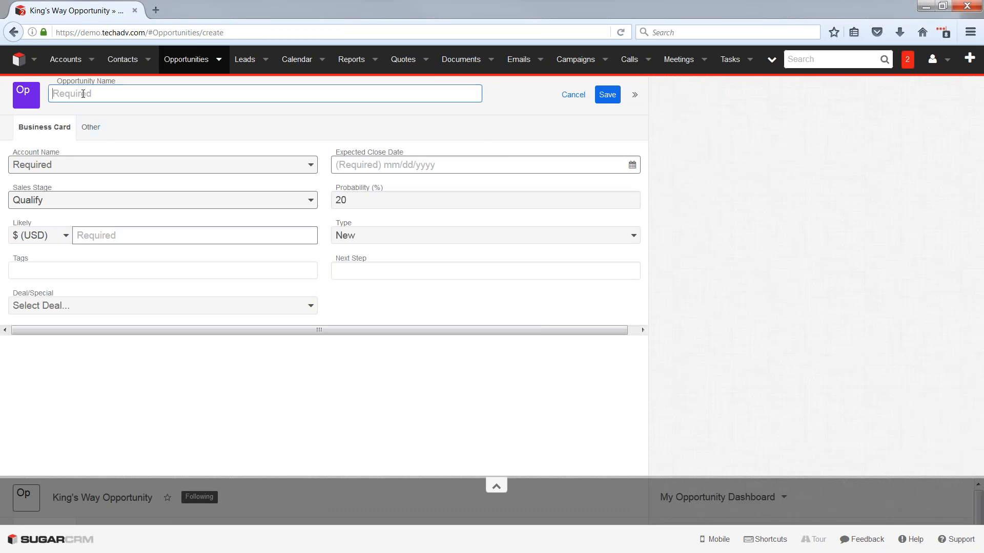
text(Demo Opportunity)
click(83, 164)
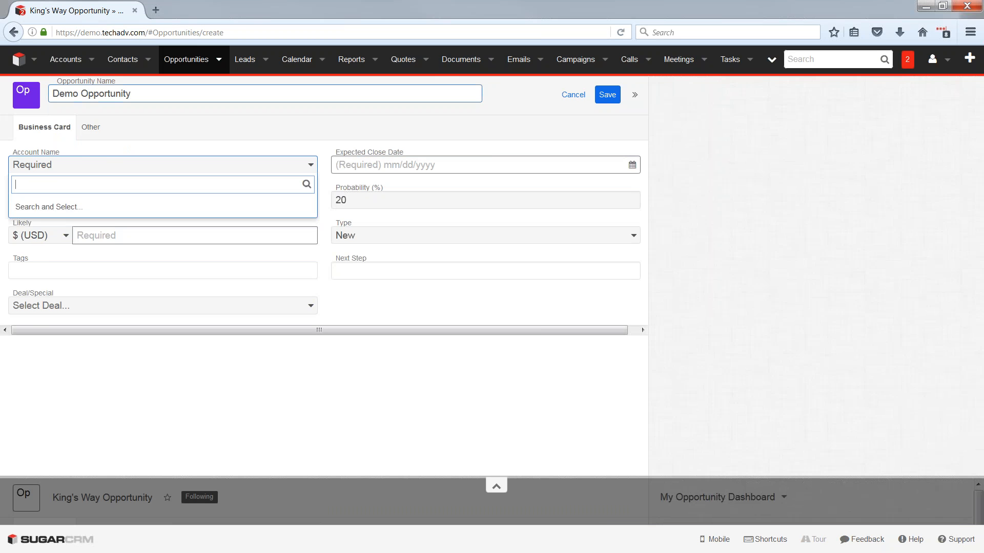
text(a)
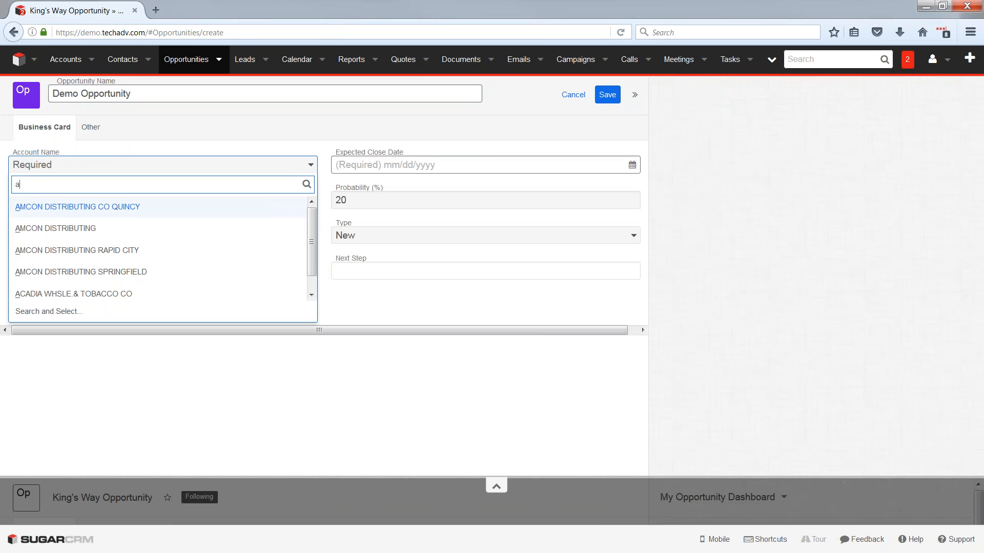
click(75, 228)
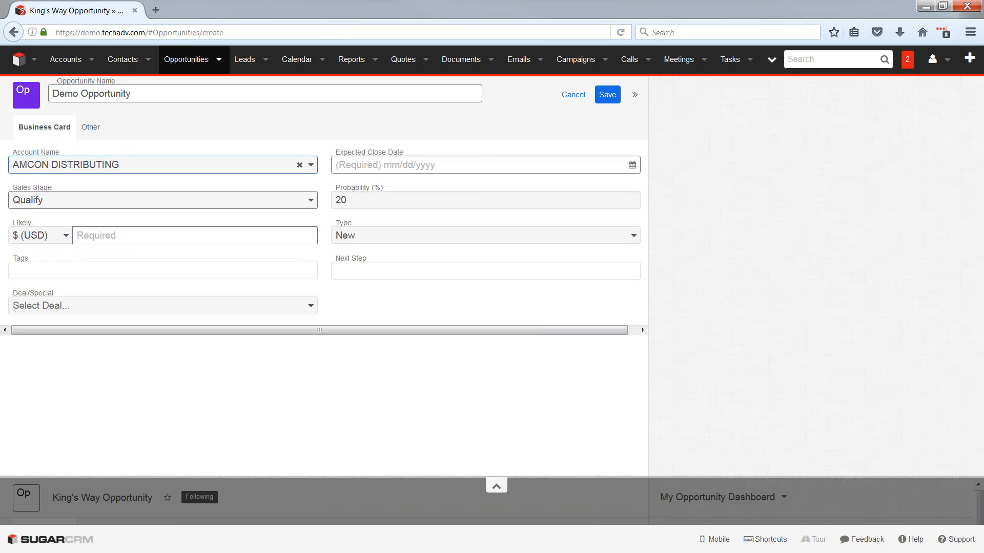
Set the expected close date to 12/30/2016 and the likely amount to 5500, and save the opportunity.
click(359, 165)
click(448, 291)
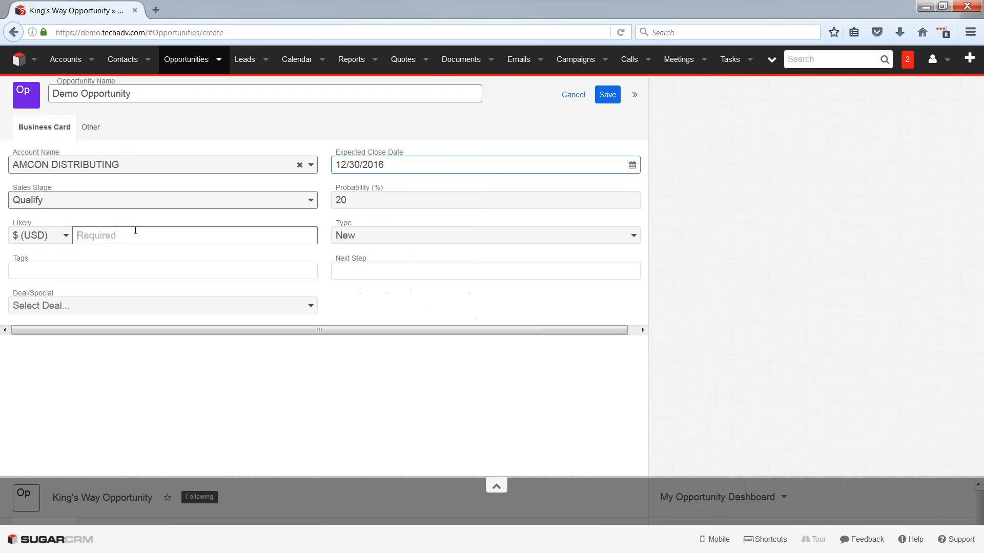
text(5500)
click(604, 100)
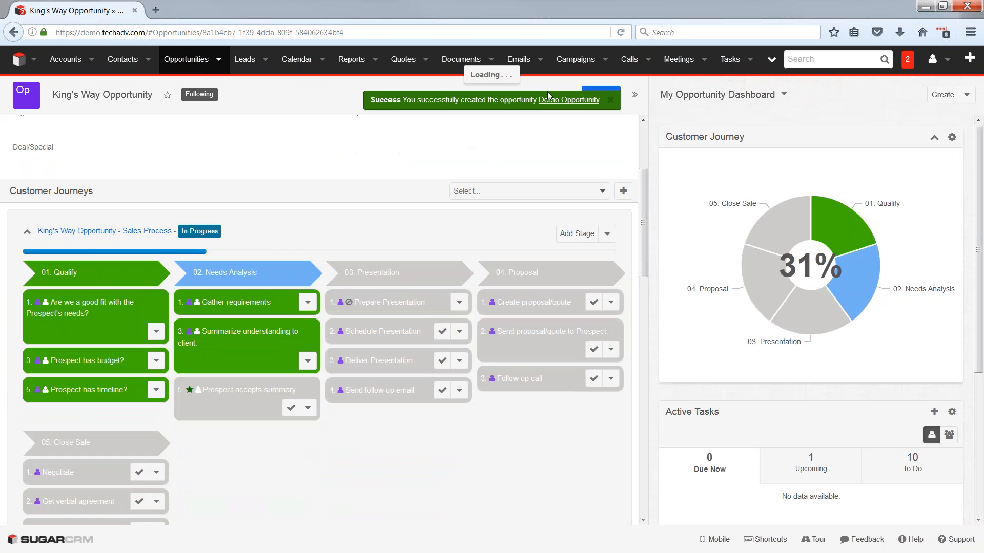
Open the new Demo Opportunity record and add the Sales Process customer journey to it.
click(548, 100)
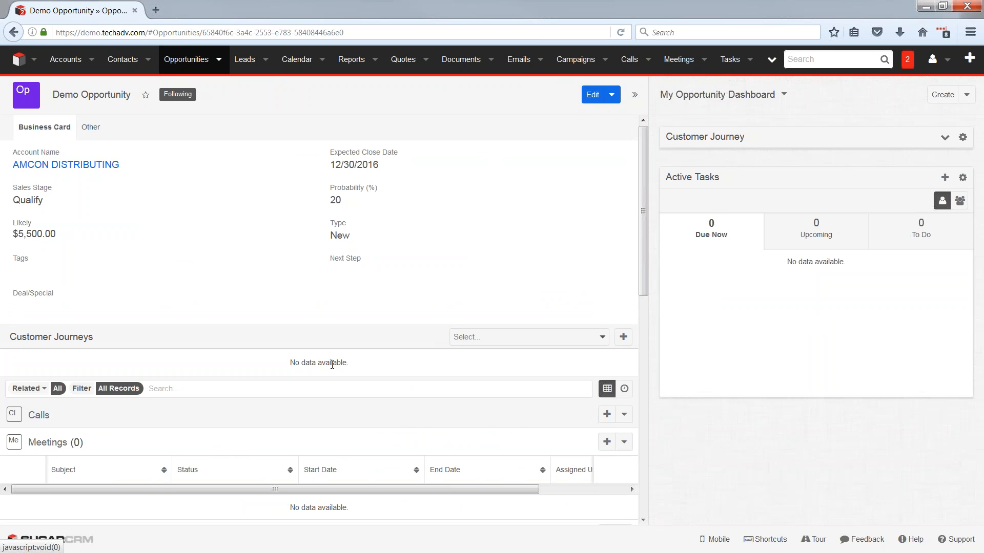
click(497, 339)
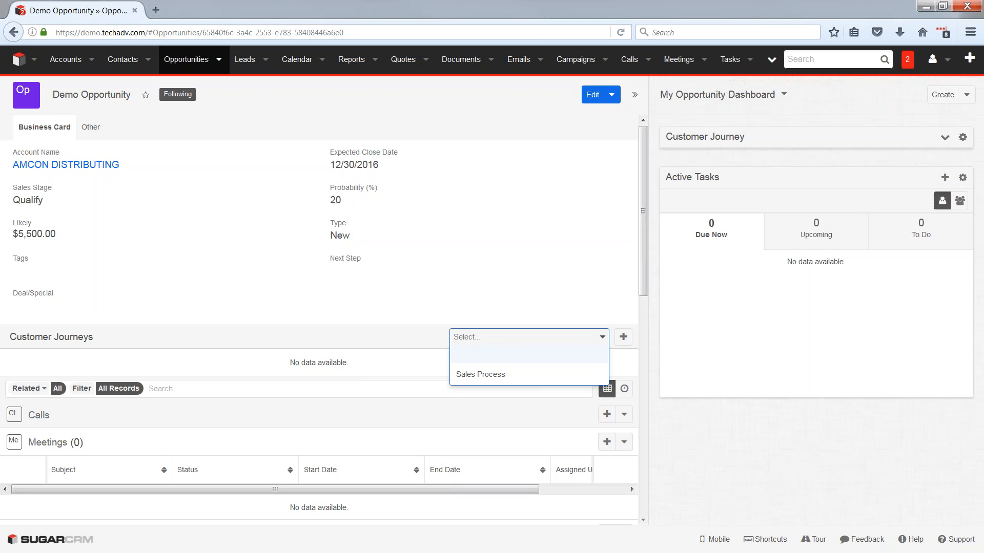
click(476, 375)
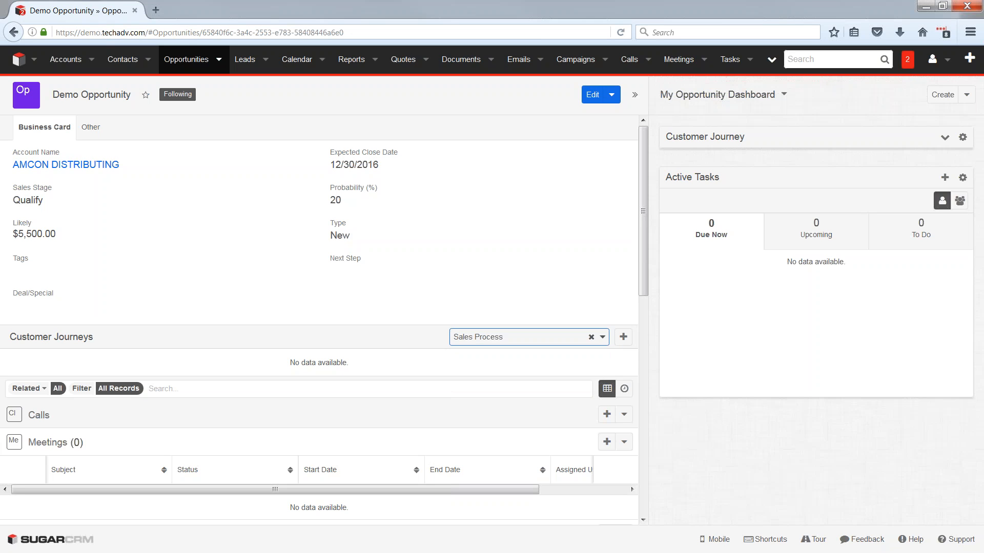
click(623, 338)
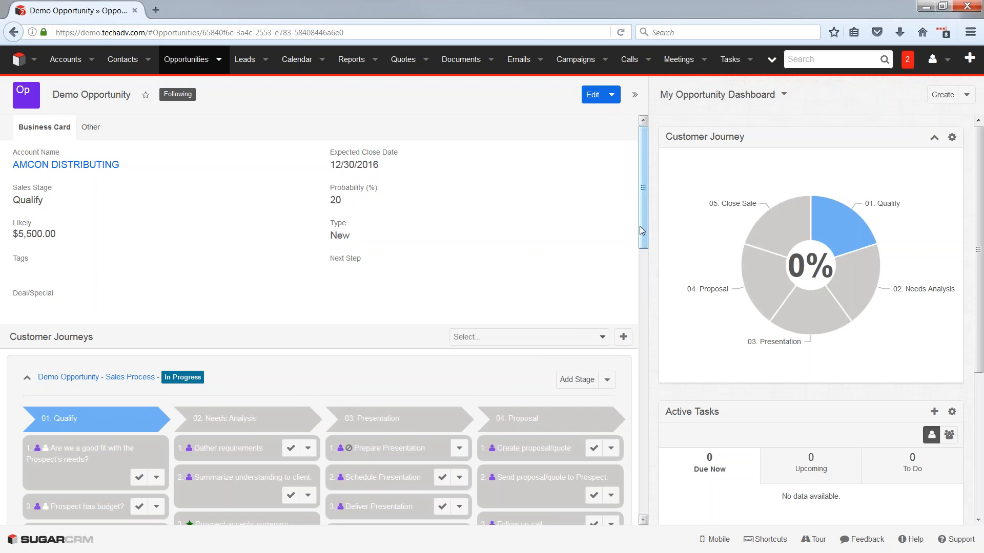
View the Sales Process journey and the available Sales Stage options, leaving the opportunity without saving any change.
drag(645, 229, 642, 284)
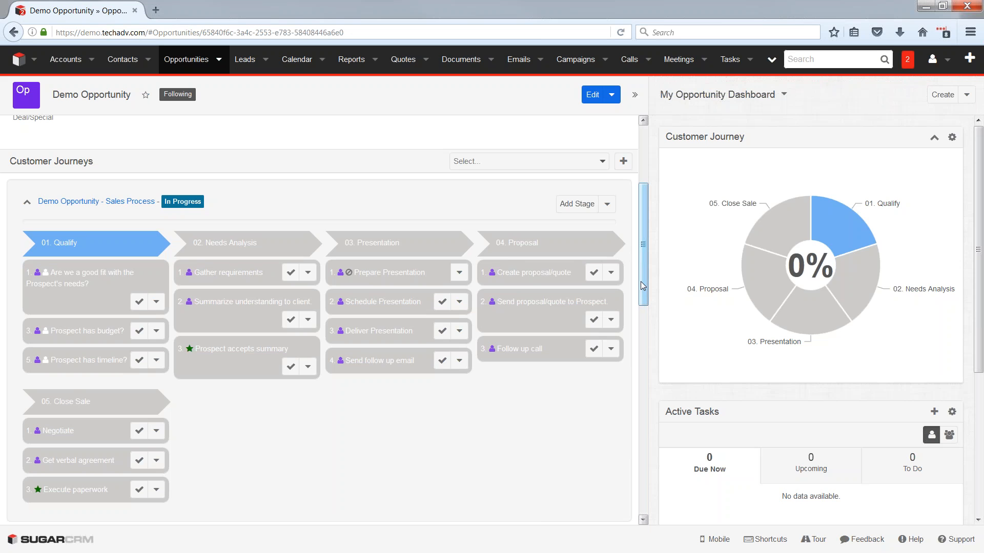
drag(641, 284, 641, 235)
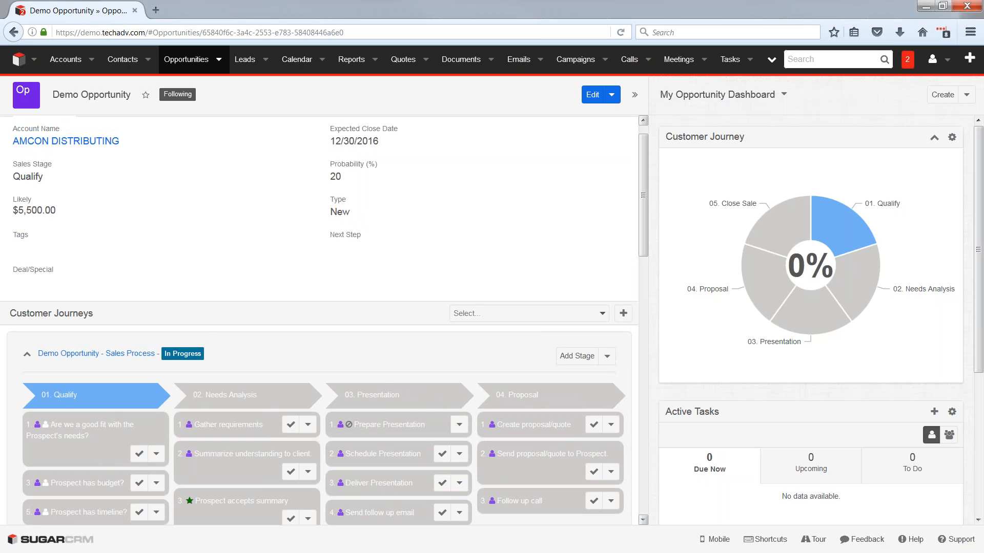
click(50, 175)
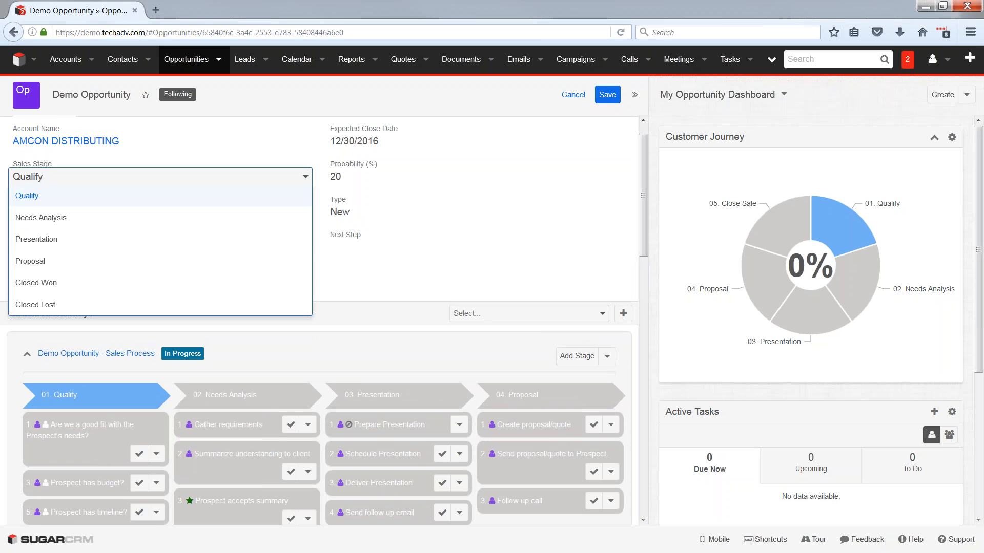
click(27, 195)
click(573, 95)
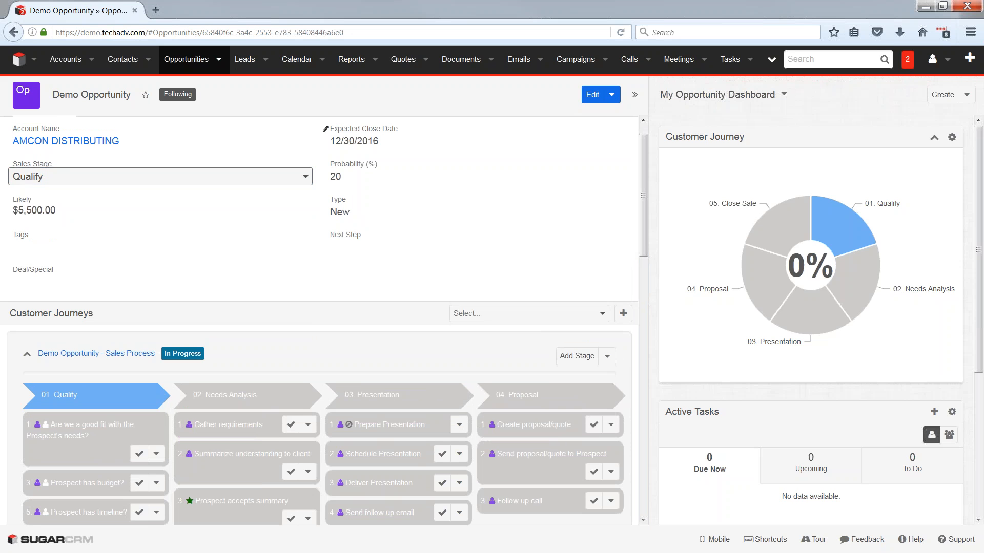
Mark all three Qualify activities and the Gather requirements activity of Needs Analysis as completed.
drag(643, 169, 641, 207)
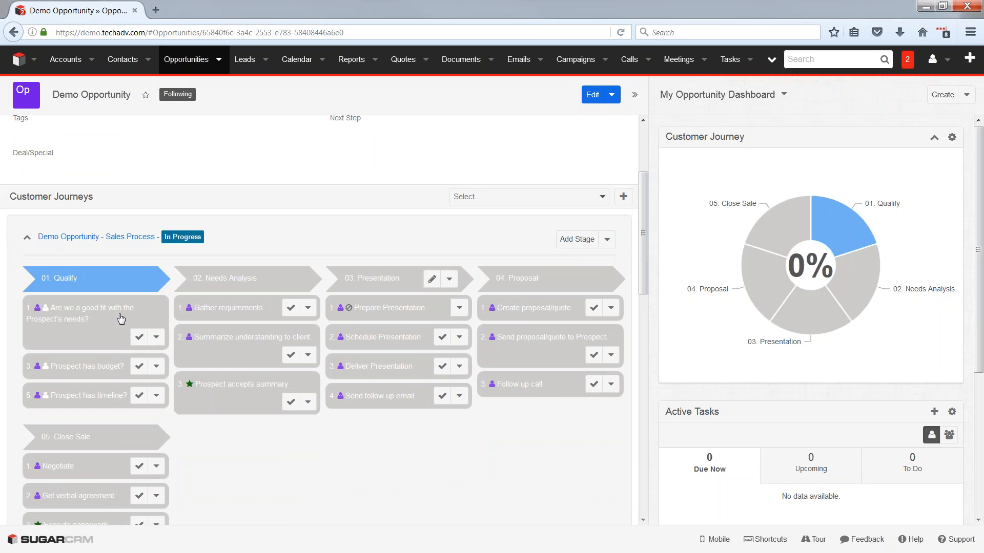
mouse_move(129, 278)
mouse_move(350, 314)
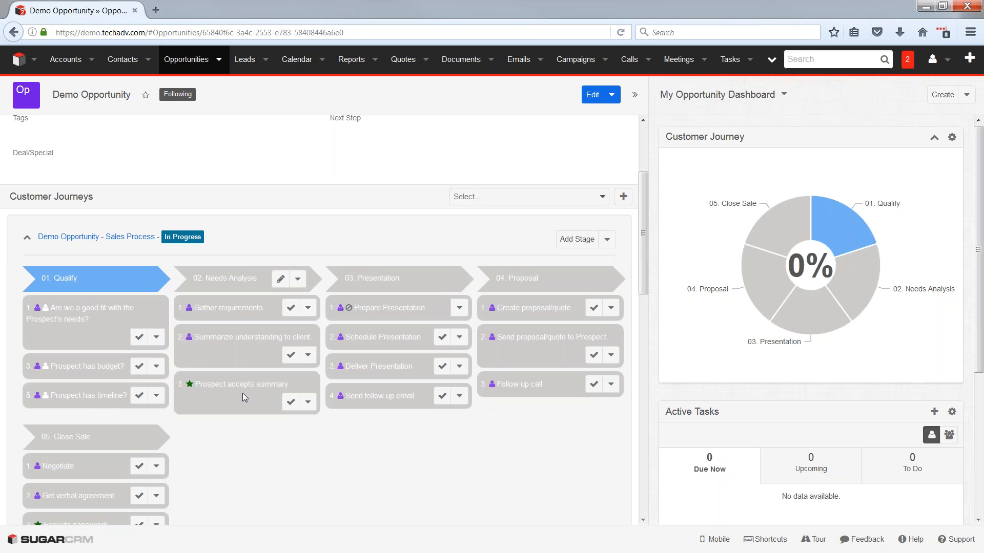
click(139, 338)
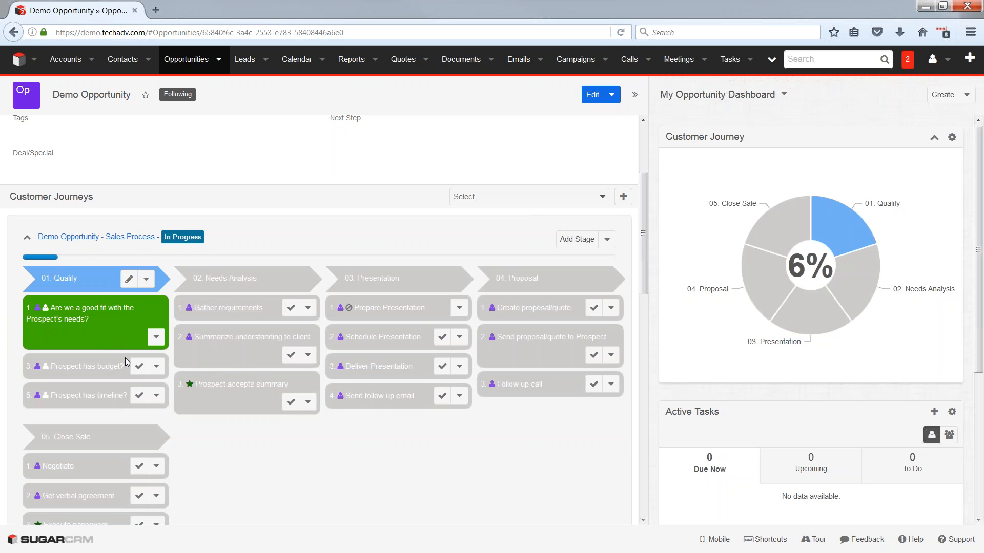
click(137, 367)
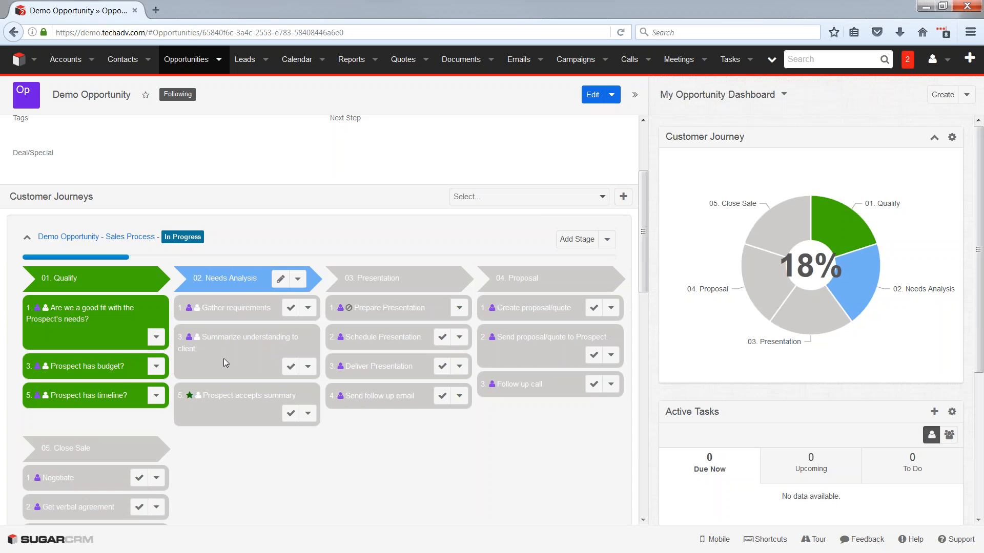
click(290, 308)
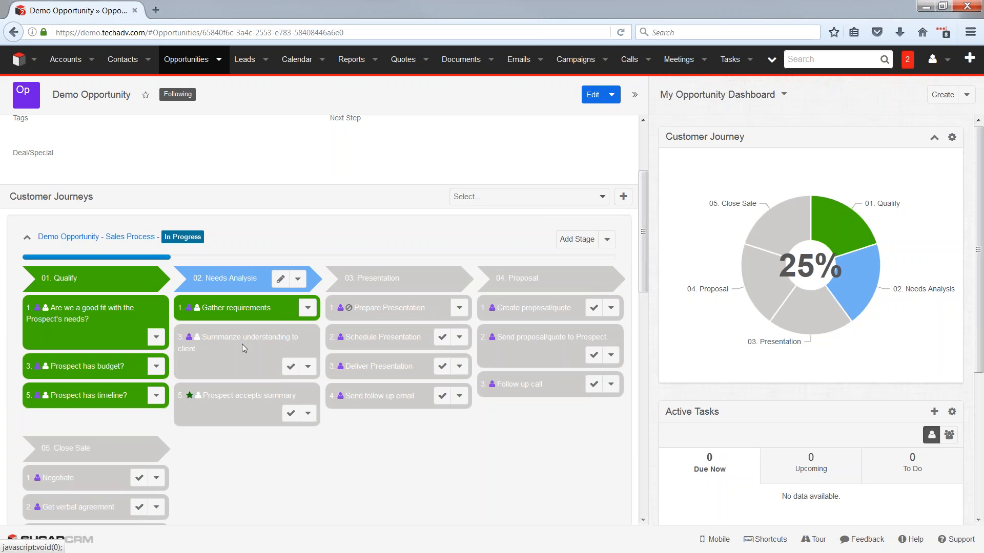
Open a new call form for the Needs Analysis stage of the journey.
click(297, 282)
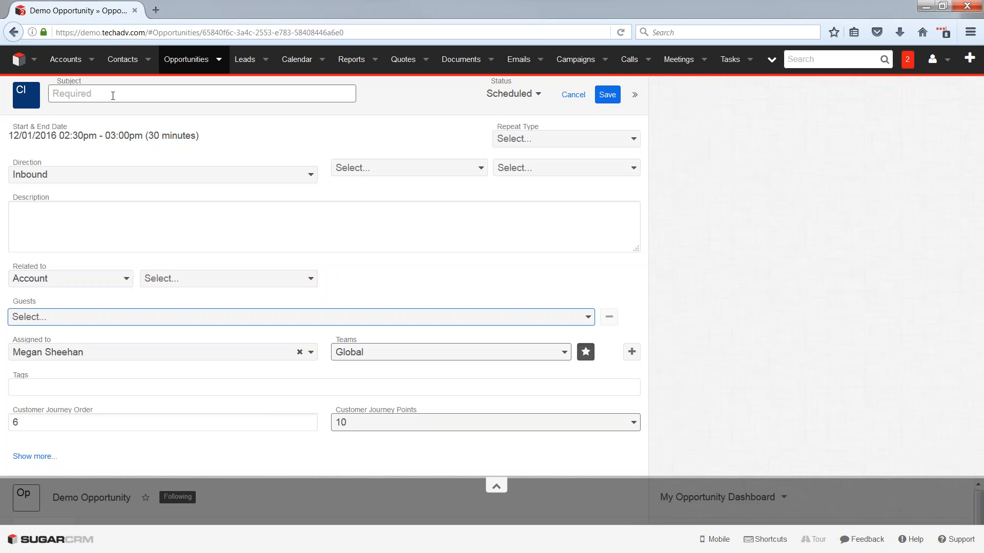
click(297, 317)
text(Follow)
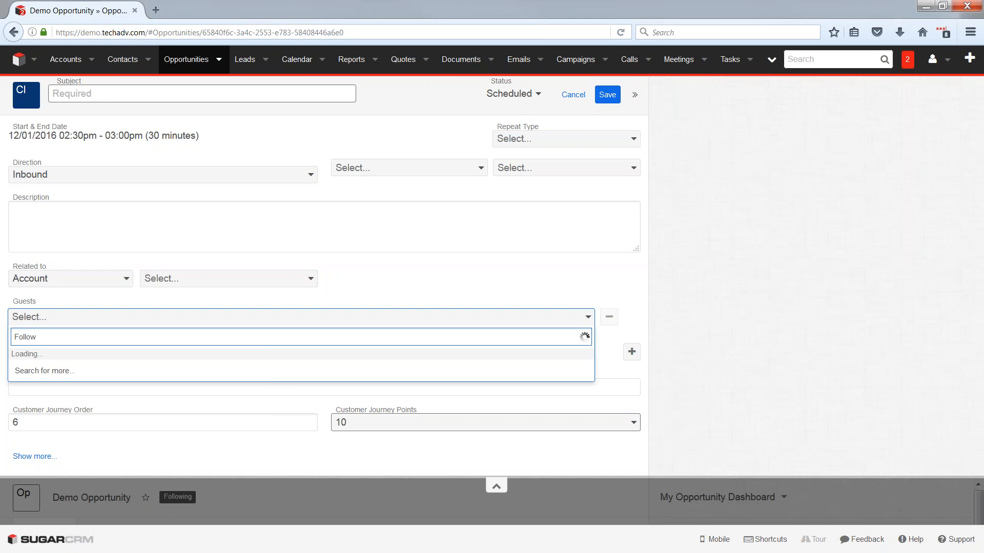
key(Escape)
Enter "Follow up questions" as the call's subject and save the scheduled call.
click(139, 93)
text(Follow up qu)
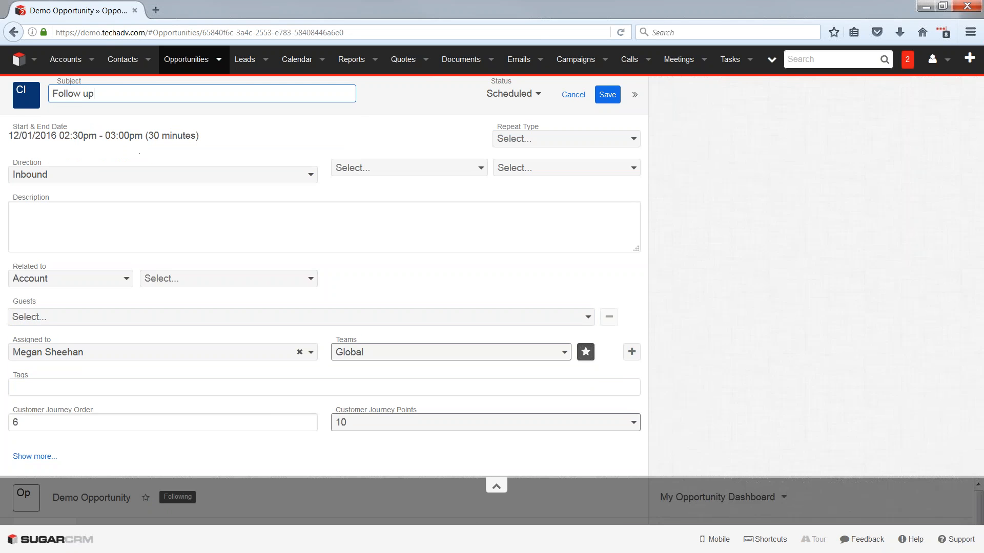
text(estions)
click(608, 94)
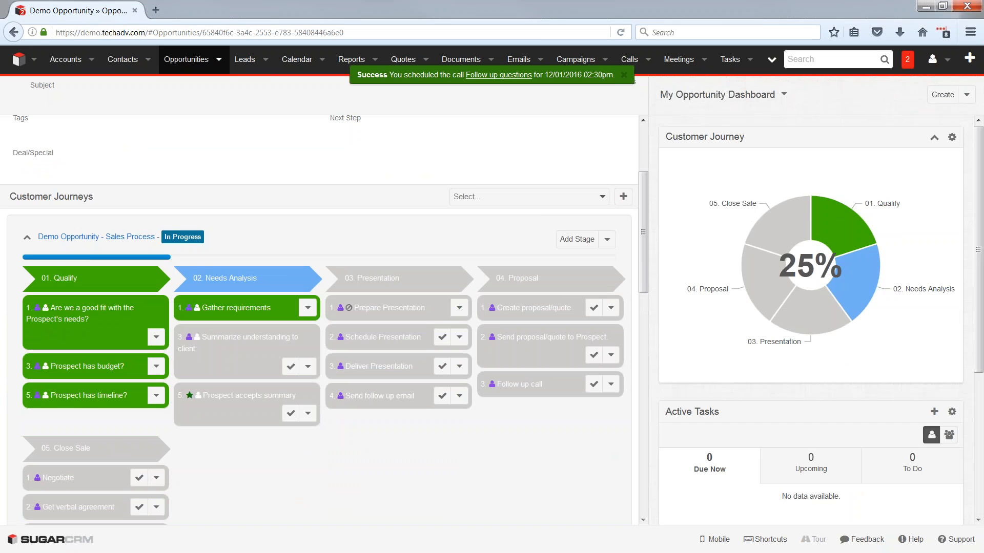
Mark the Schedule Presentation activity in the Presentation stage as completed.
mouse_move(280, 279)
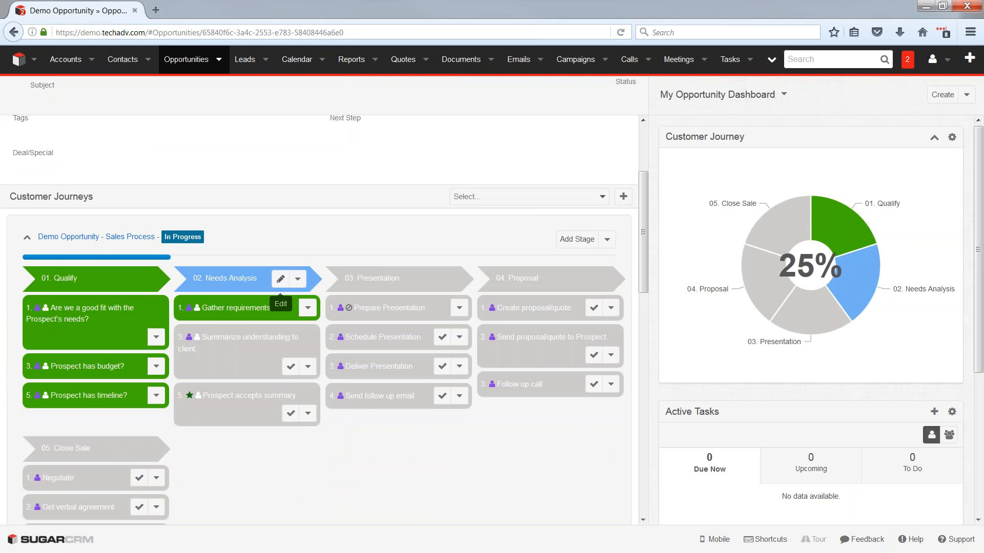
drag(645, 260, 644, 194)
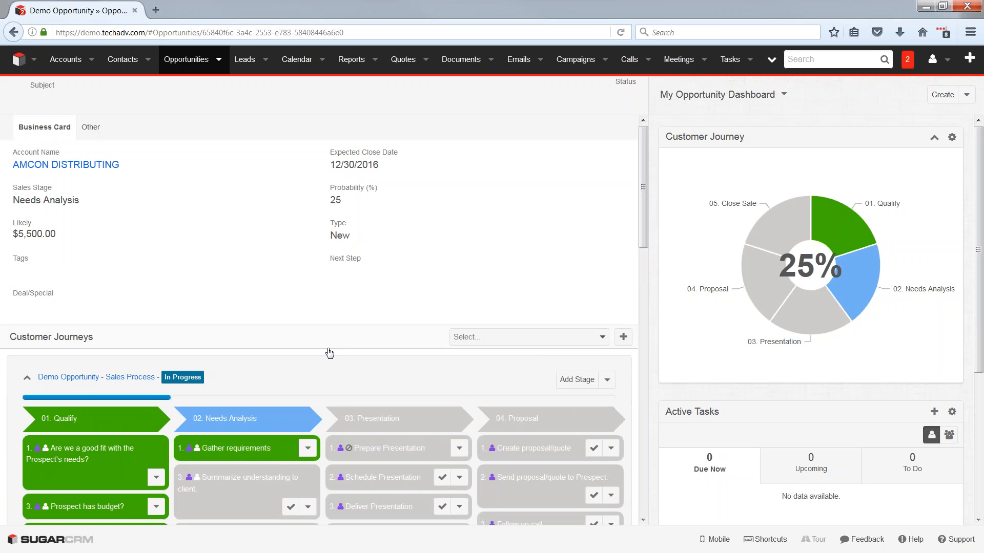
scroll(330, 353, down, 3)
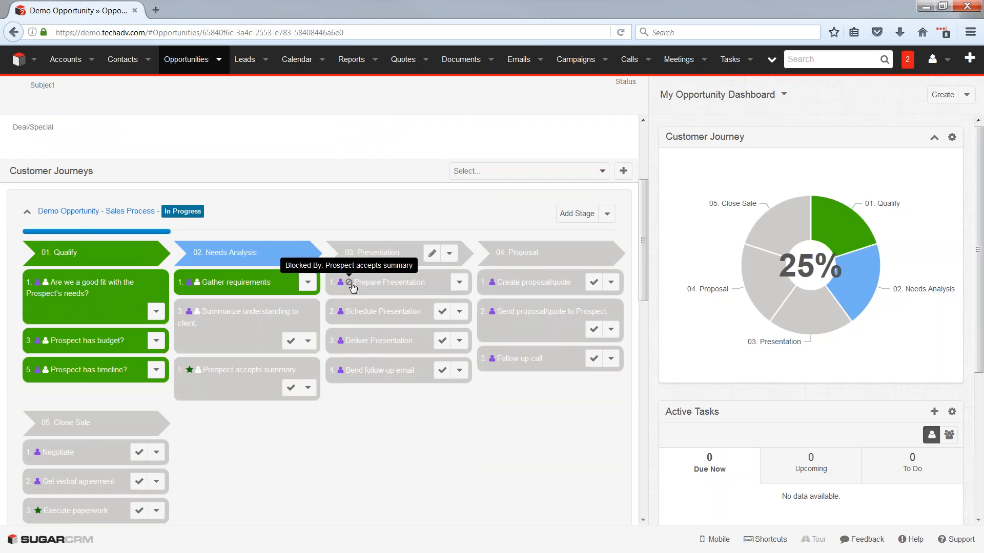
click(442, 312)
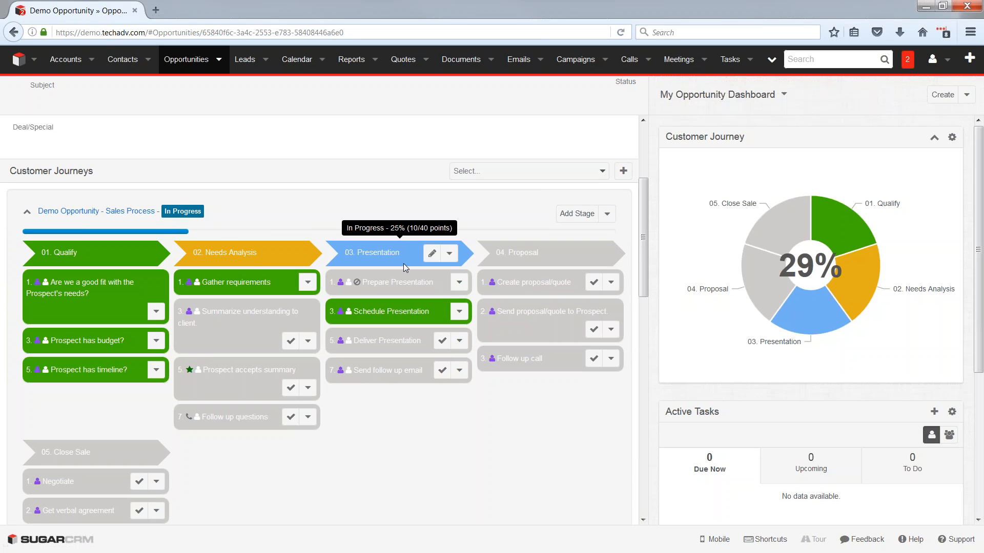
Examine the Needs Analysis and Presentation segments of the Customer Journey chart and reload the opportunity record.
mouse_move(863, 275)
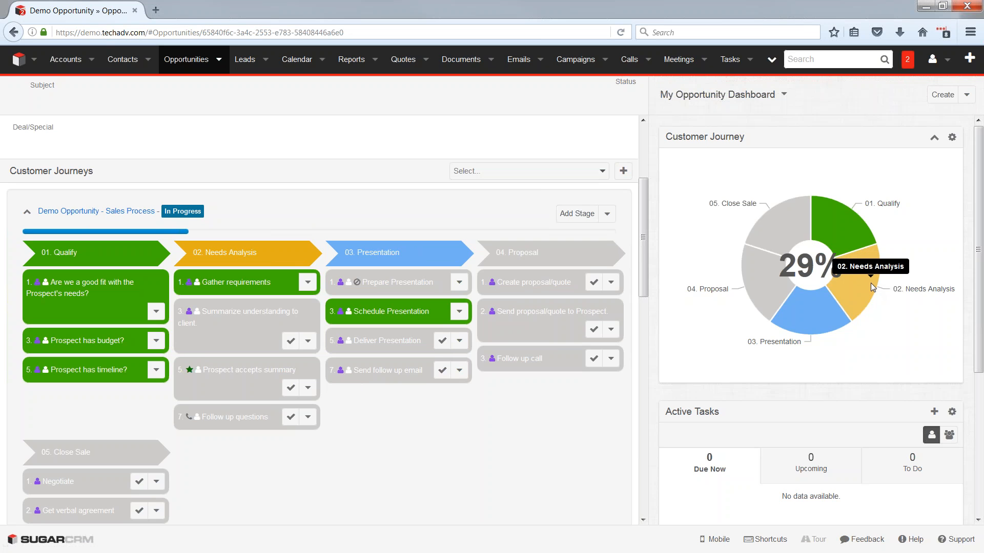
mouse_move(813, 326)
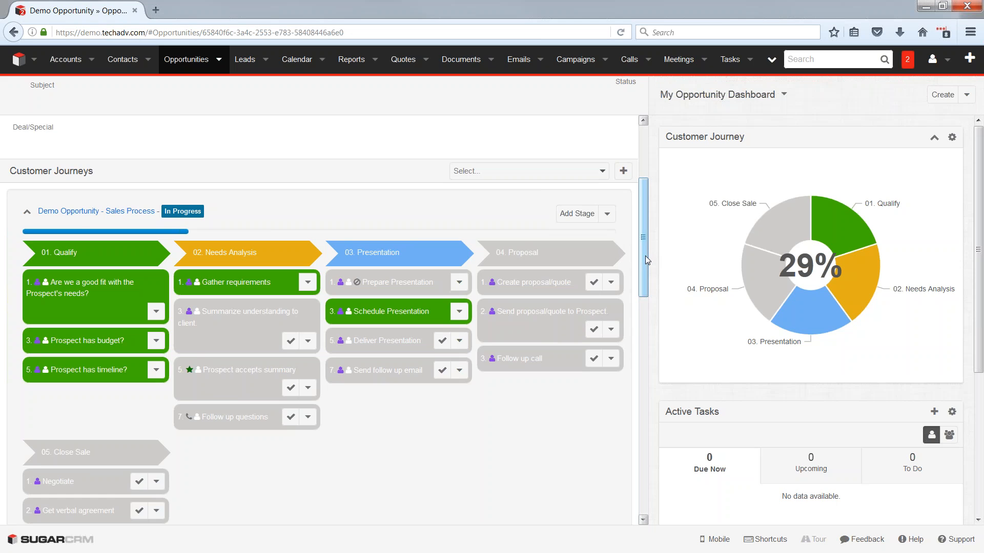
drag(646, 258, 644, 303)
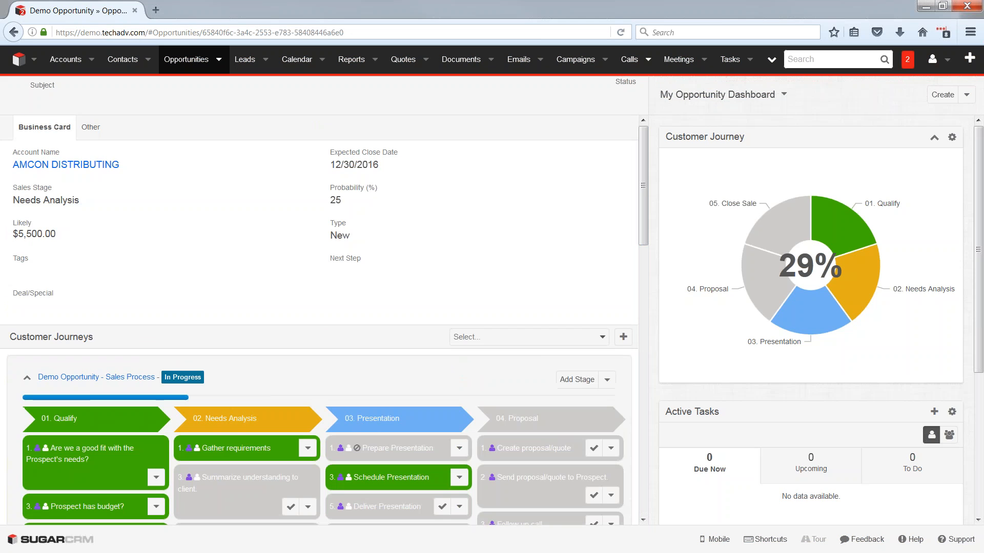
key(F5)
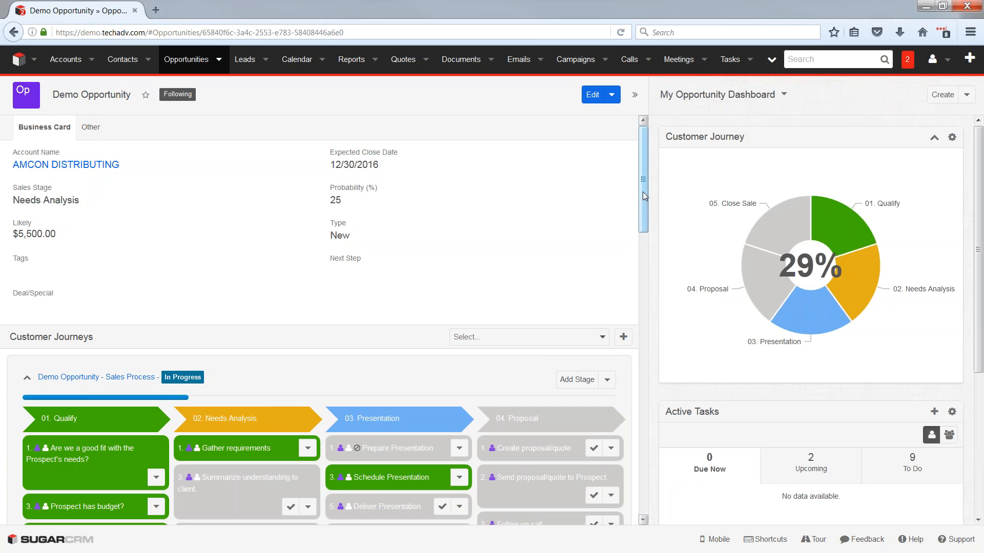
Examine the opportunity's Tasks subpanel, including the status, start date, due date and assigned user of each journey task.
drag(642, 192, 641, 379)
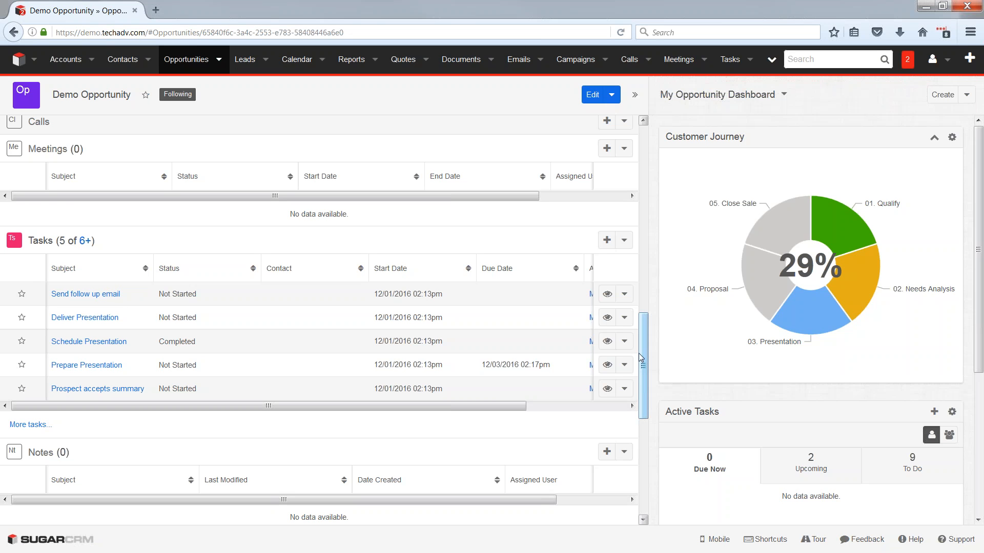
mouse_move(641, 334)
mouse_down()
mouse_move(639, 238)
mouse_move(639, 347)
mouse_up()
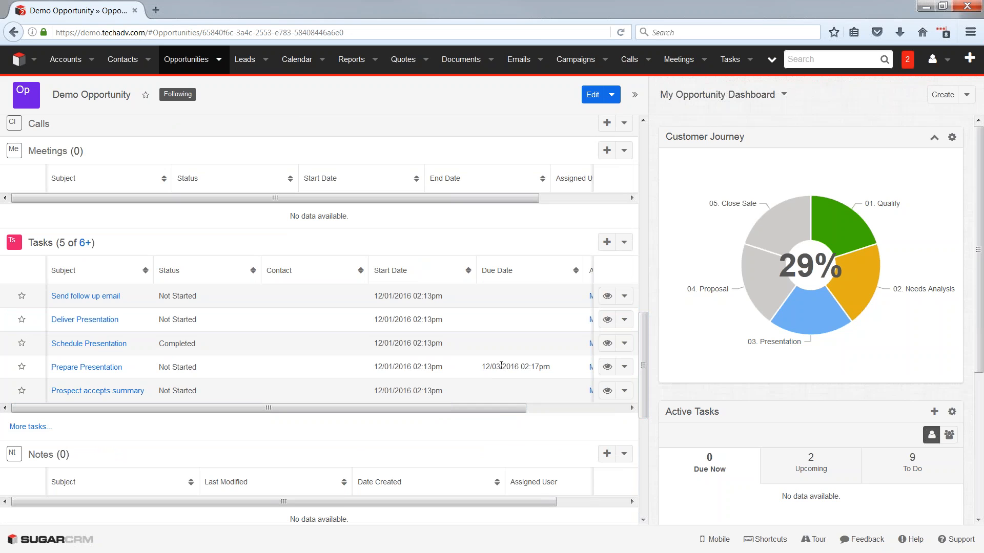
drag(505, 409, 606, 414)
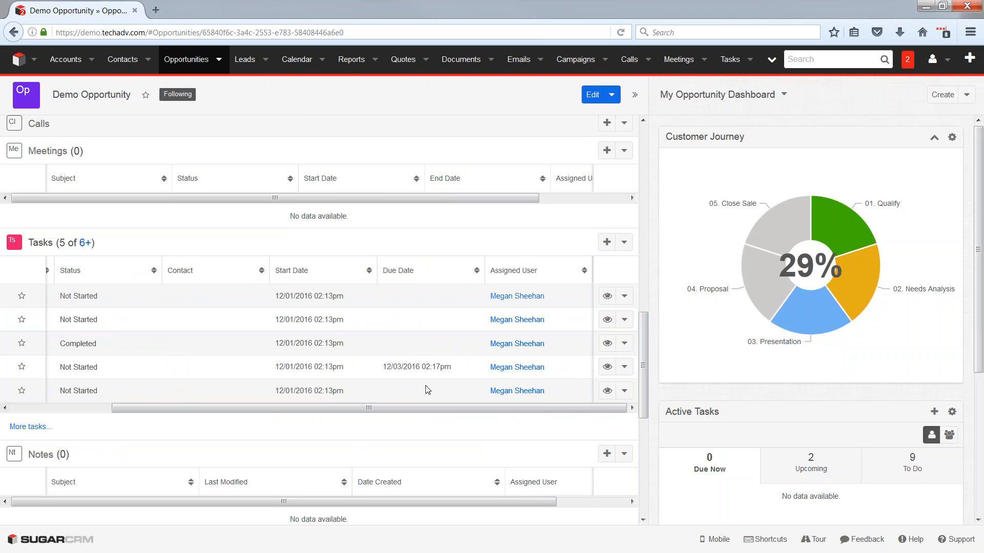
drag(443, 408, 318, 407)
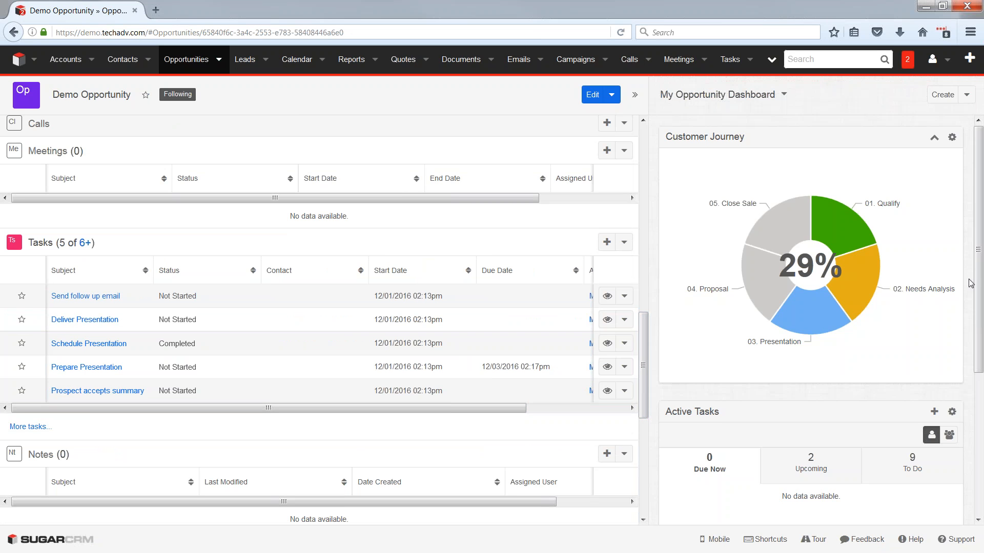
Close the upcoming "Summarize understanding to client." task as completed from the Active Tasks dashlet and reload the opportunity record.
drag(978, 280, 981, 397)
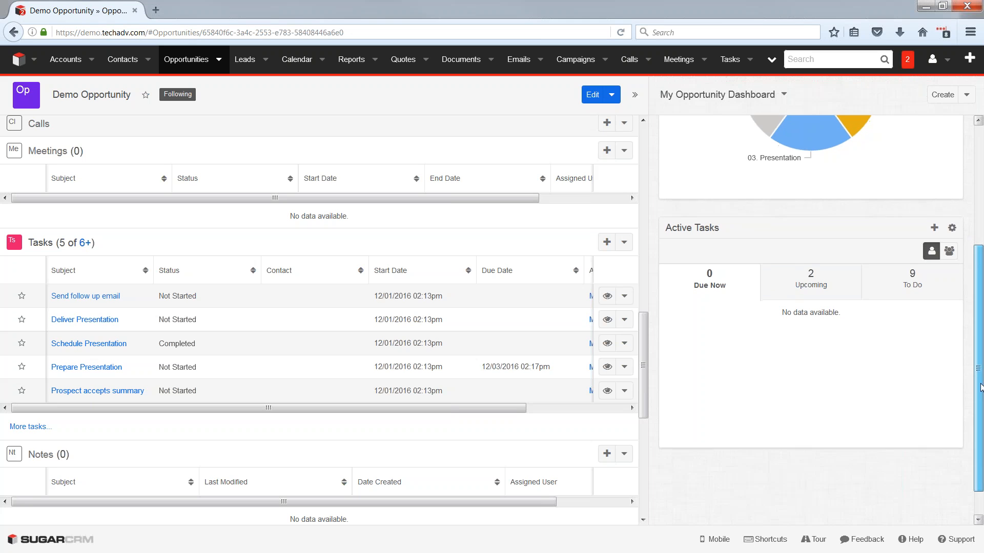
click(815, 290)
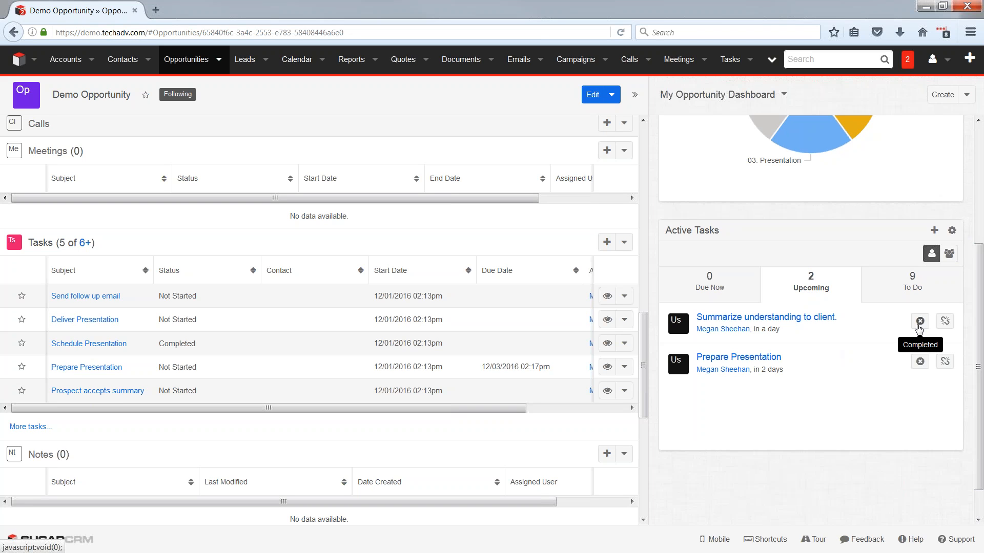
click(920, 321)
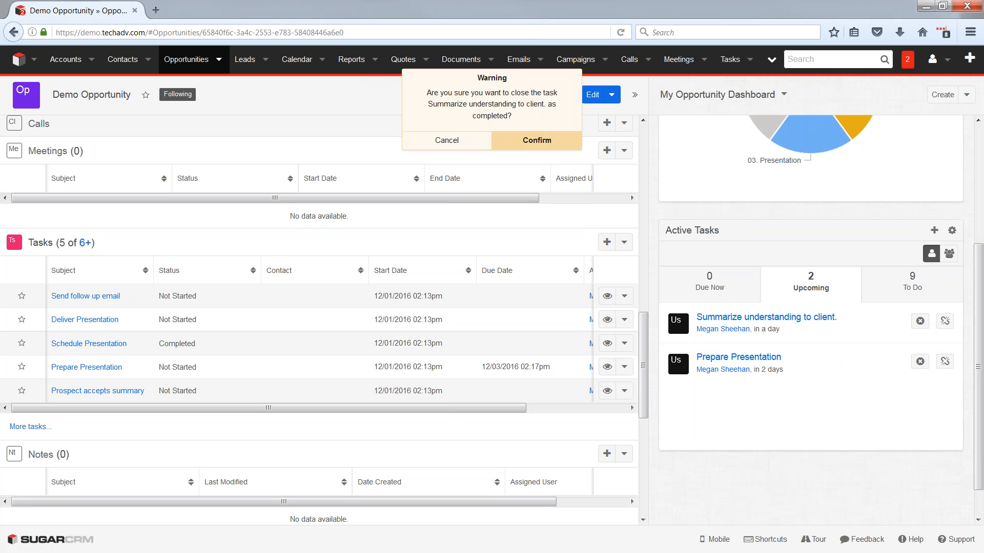
click(547, 146)
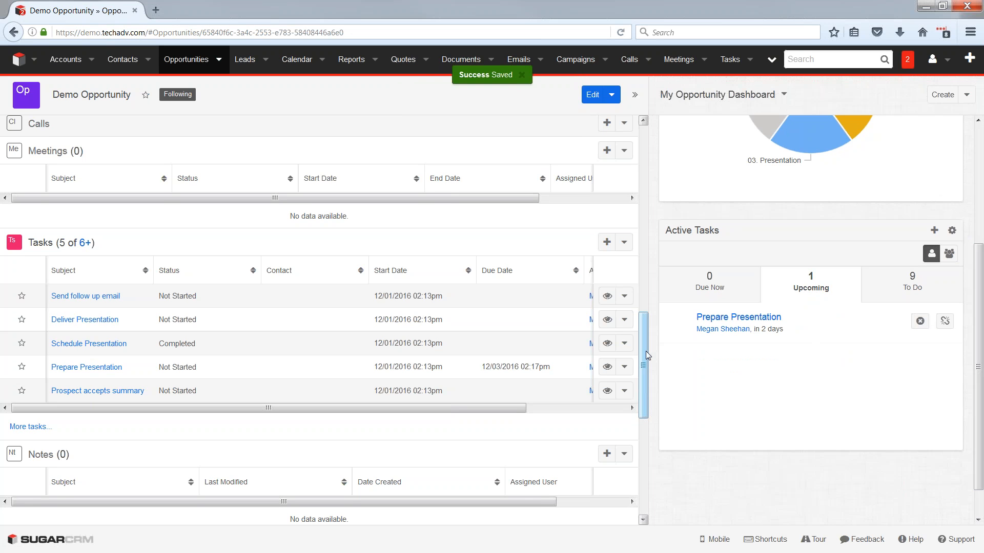
scroll(648, 318, up, 8)
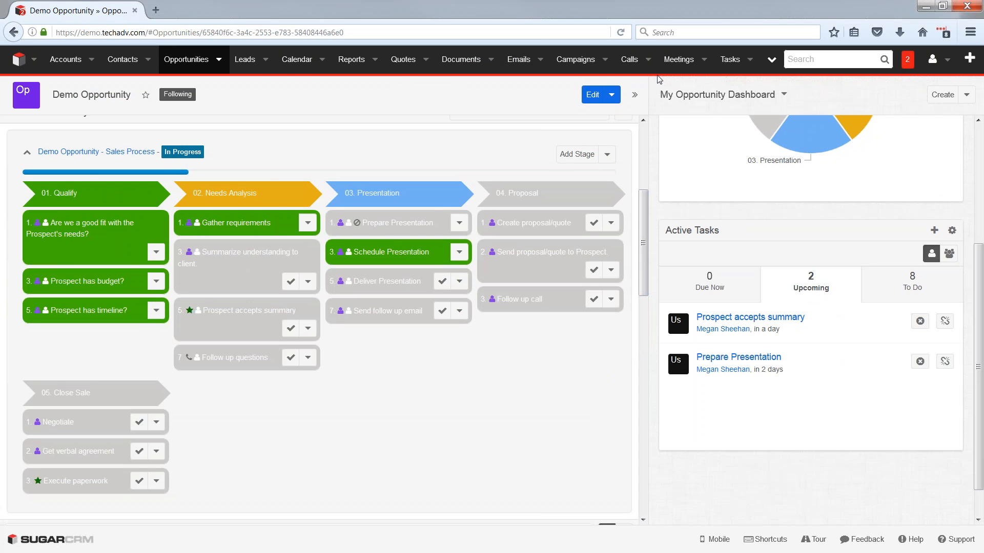
click(624, 30)
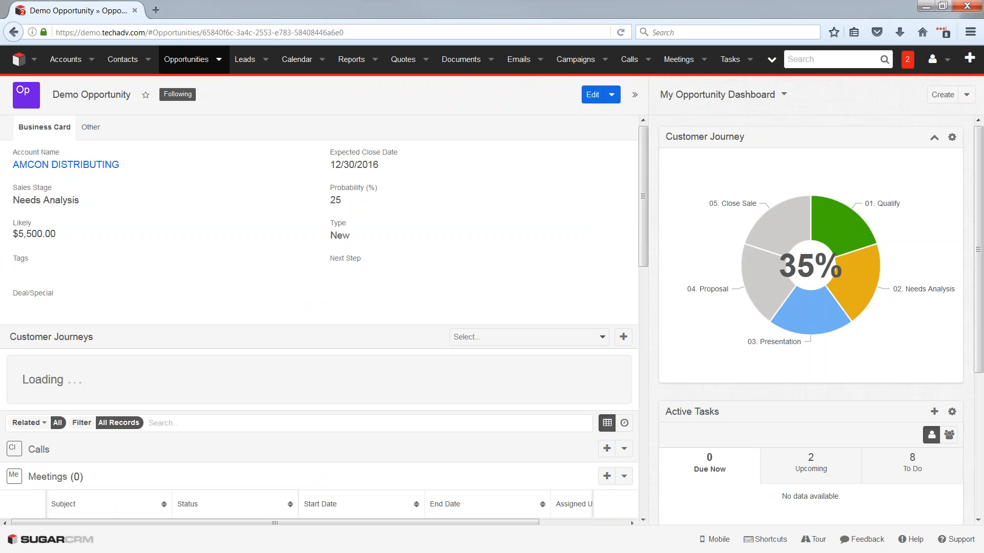
Compare the opportunity's Sales Stage field with the Qualify and Needs Analysis stages and activities of the Sales Process journey.
scroll(297, 388, down, 3)
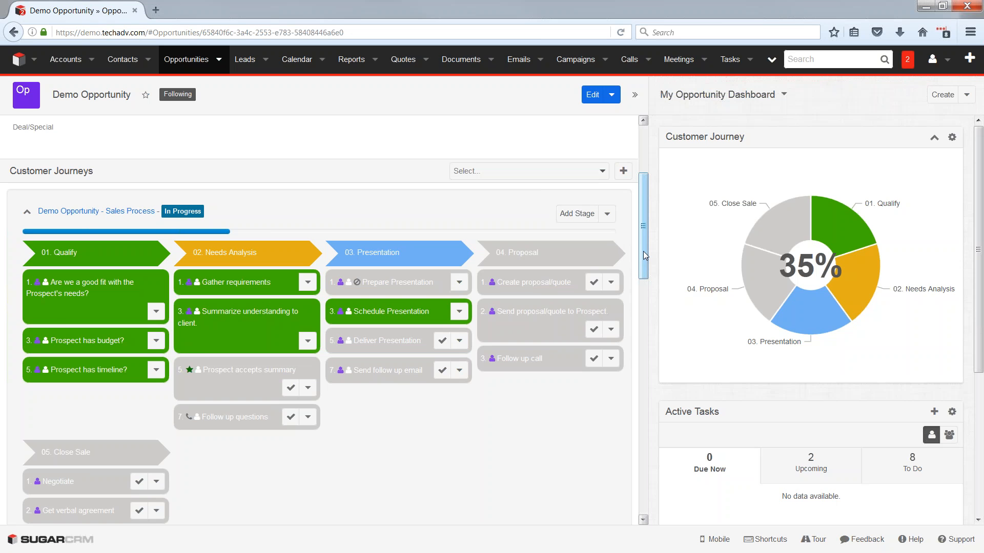
drag(643, 251, 650, 190)
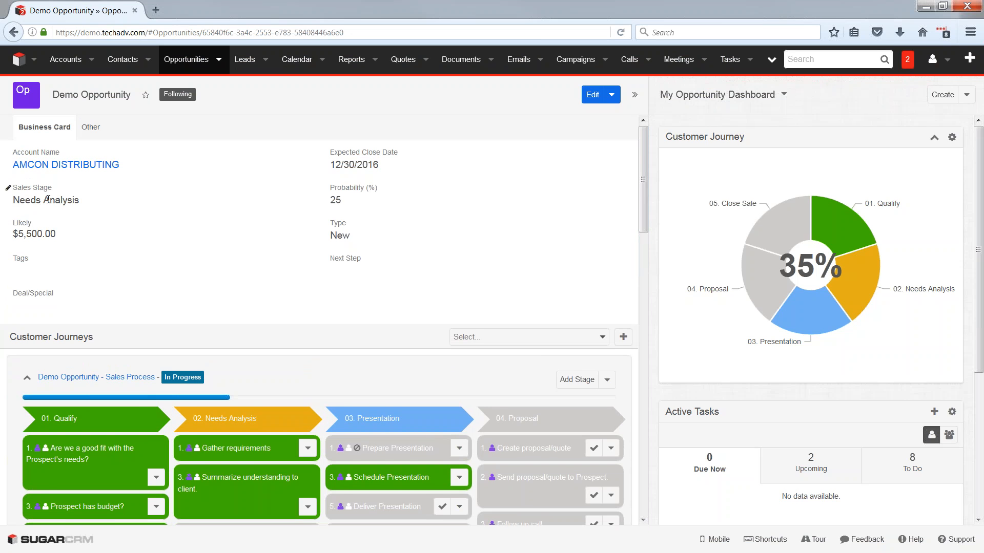
scroll(136, 383, down, 1)
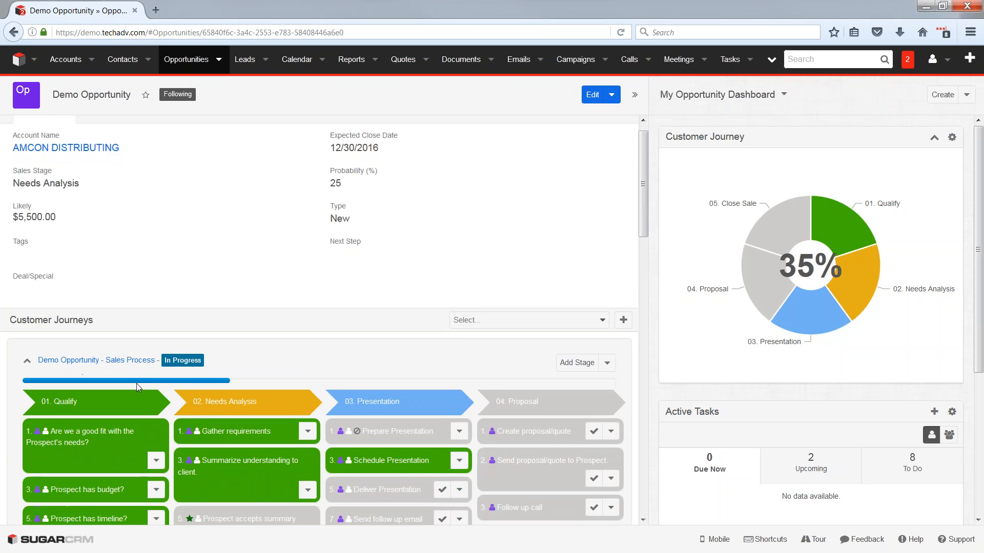
scroll(136, 383, down, 3)
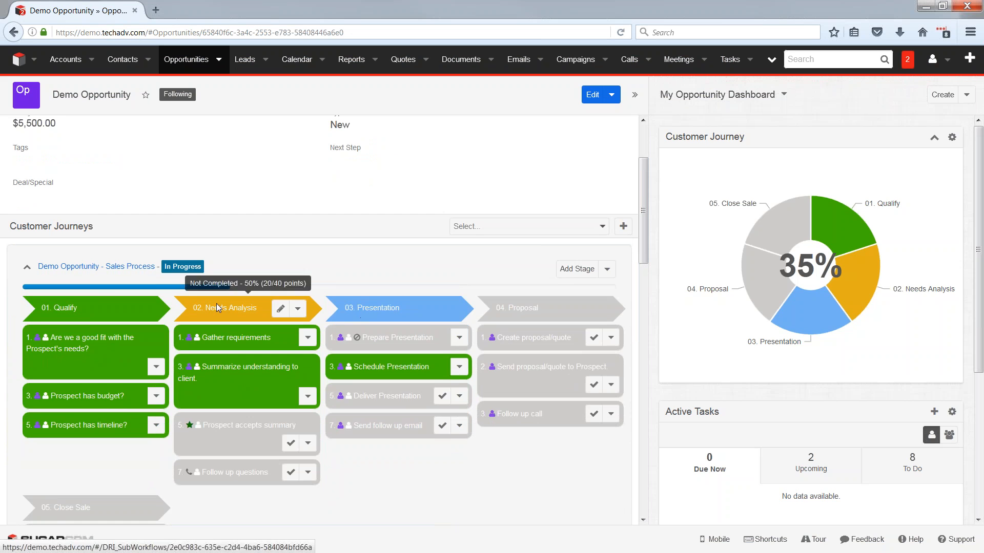
scroll(216, 303, up, 4)
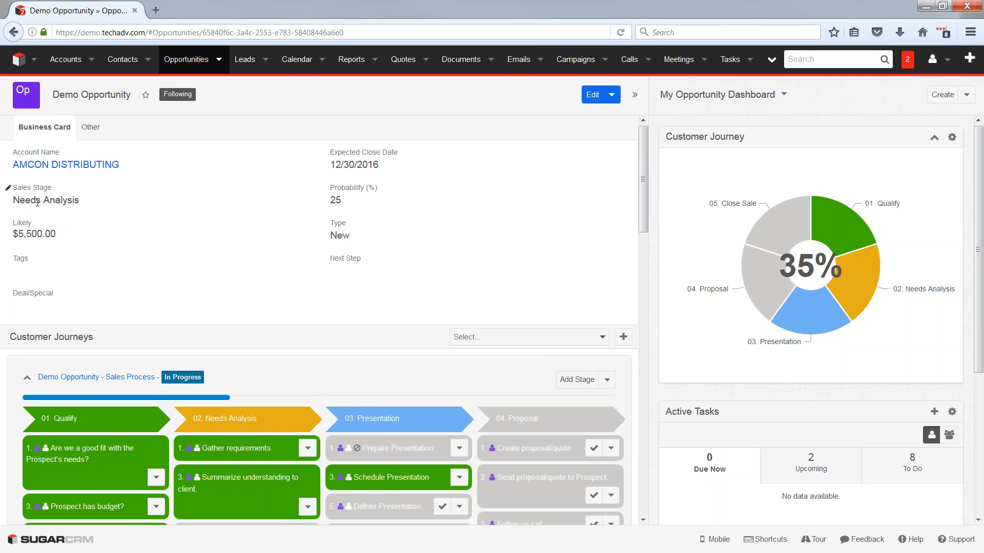
scroll(206, 248, down, 3)
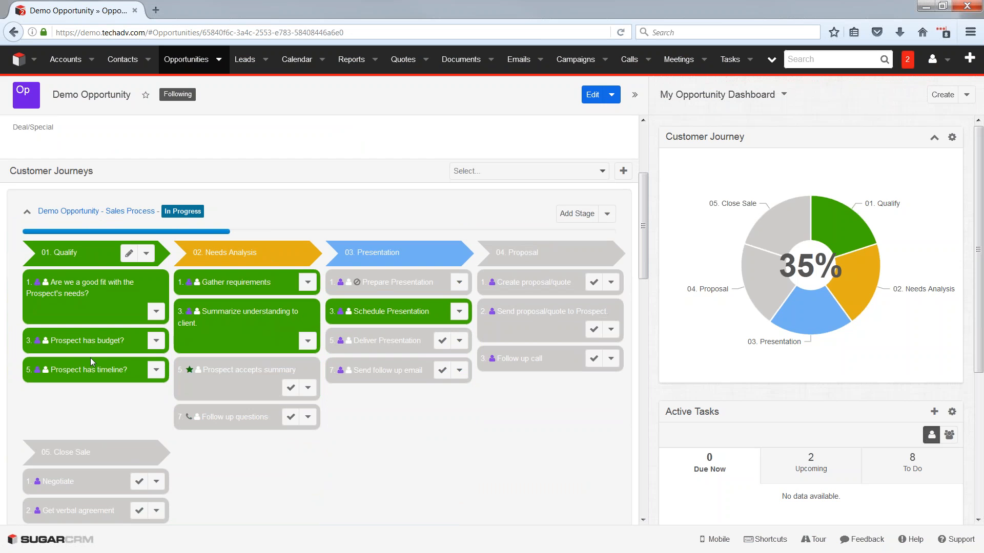
mouse_move(257, 245)
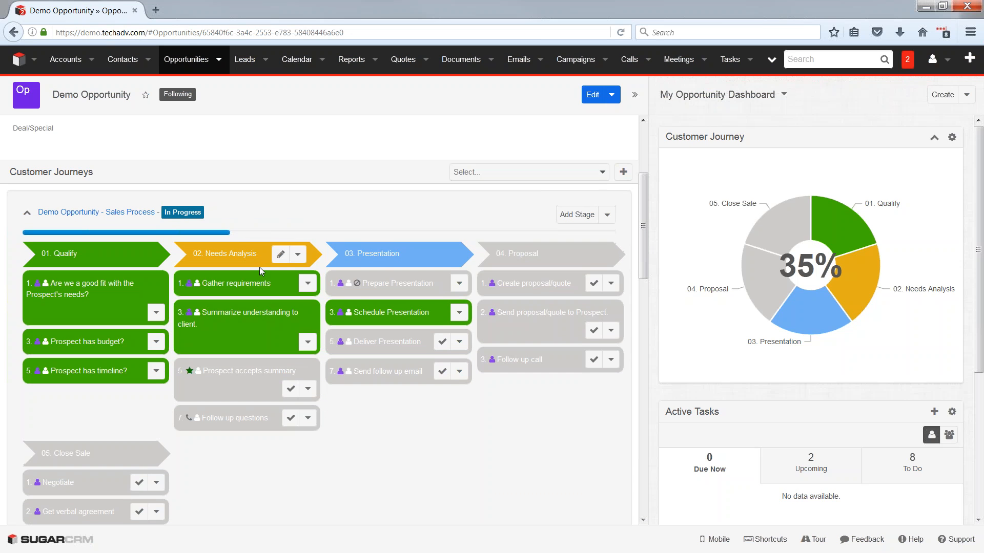
scroll(259, 266, up, 3)
Open the enabled Customer Journeys process definition in the designer, examine its sales stage branches, and return to the process definitions list.
click(771, 60)
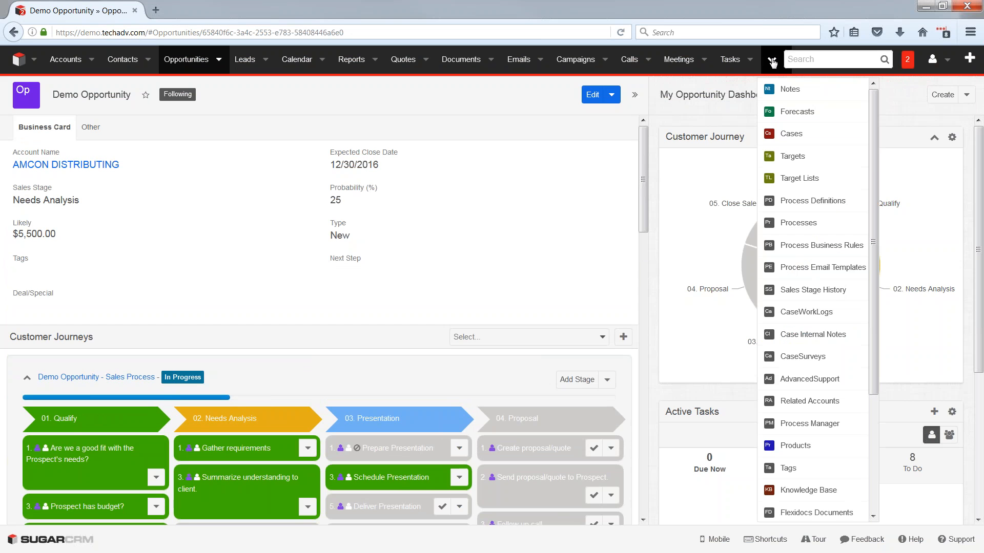
click(805, 201)
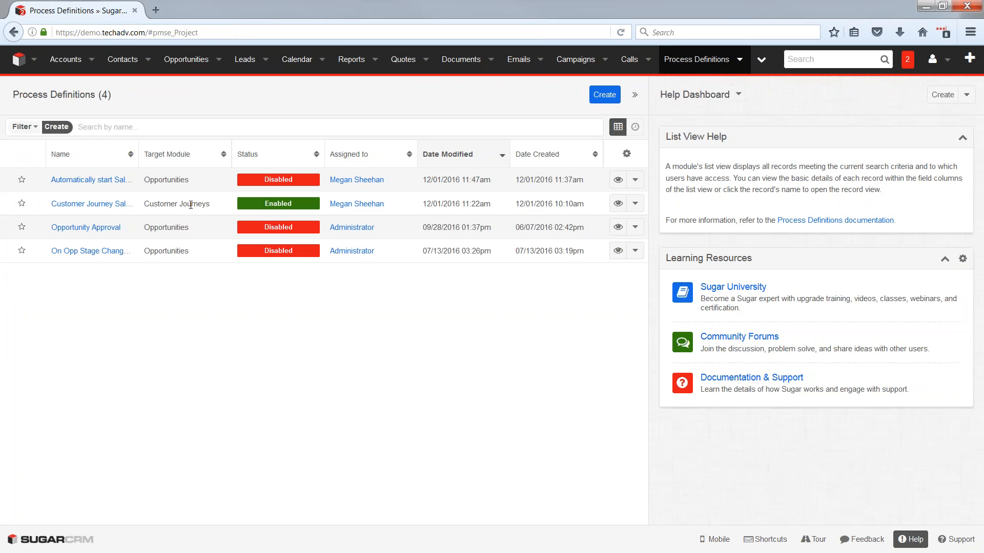
click(635, 203)
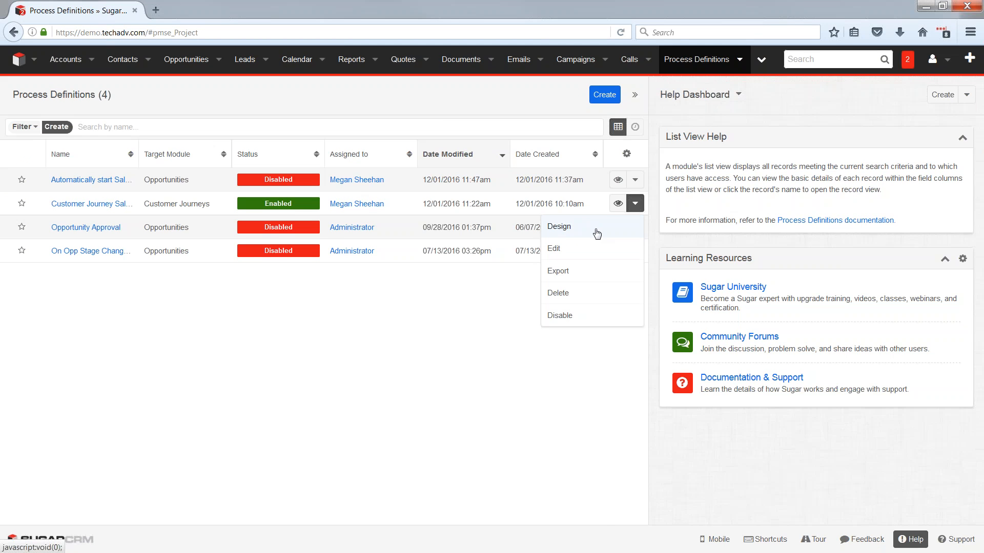
click(597, 233)
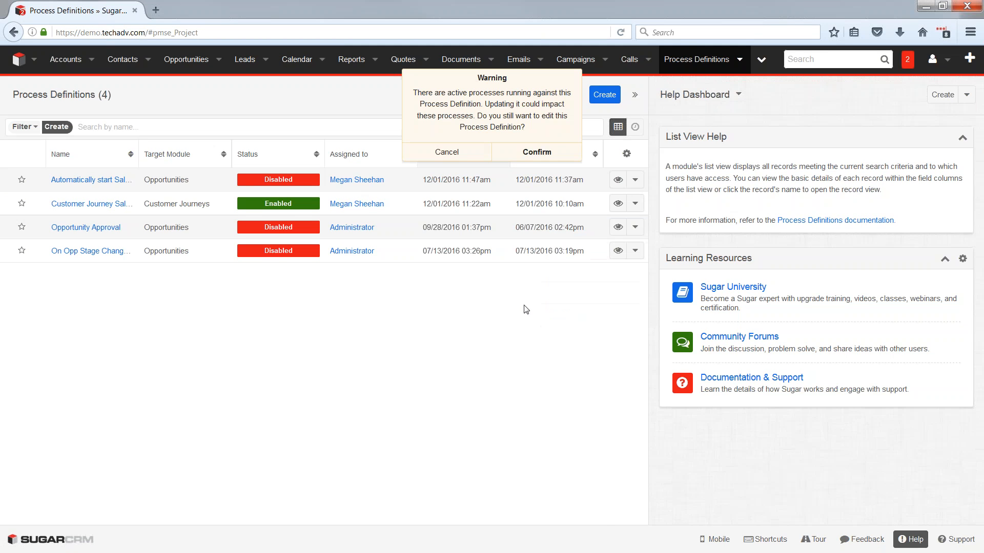
click(514, 161)
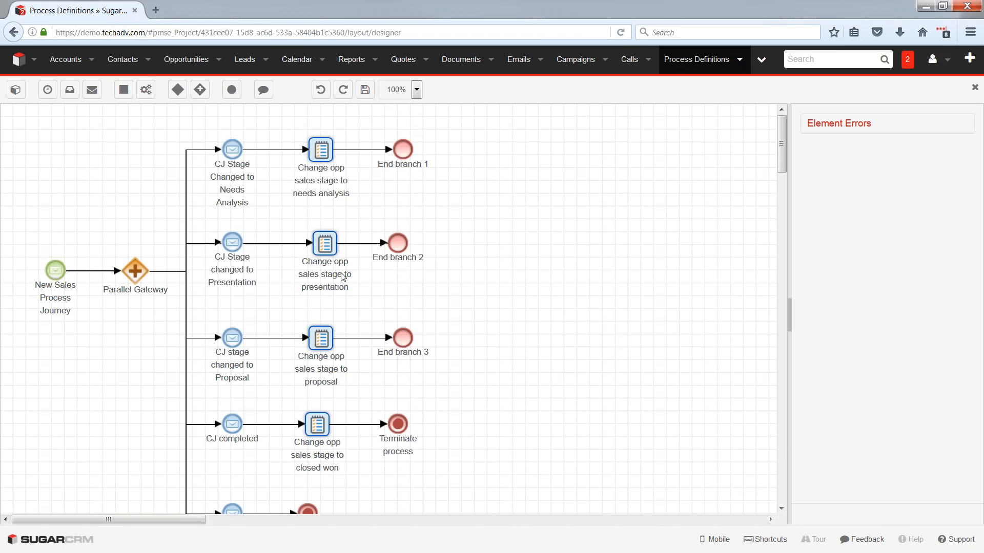
drag(784, 152, 773, 134)
click(688, 62)
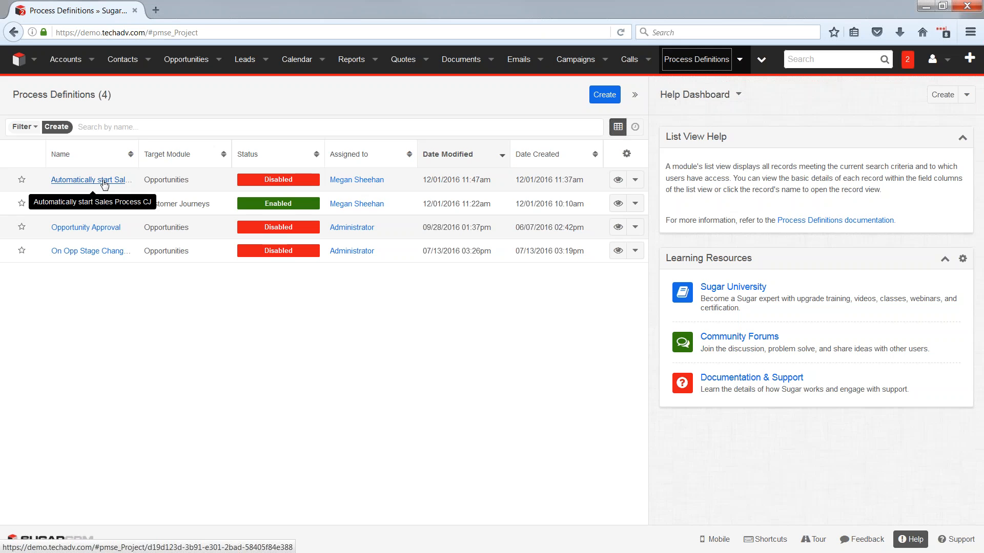
Clear the Sales Stage History module filter in the Reports search and list all reports.
click(352, 64)
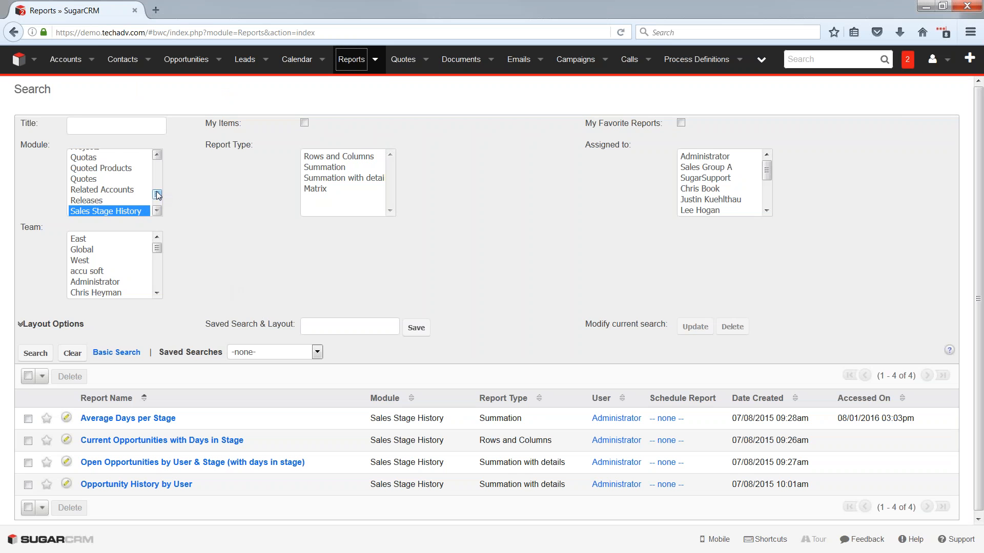
scroll(156, 154, up, 3)
click(73, 353)
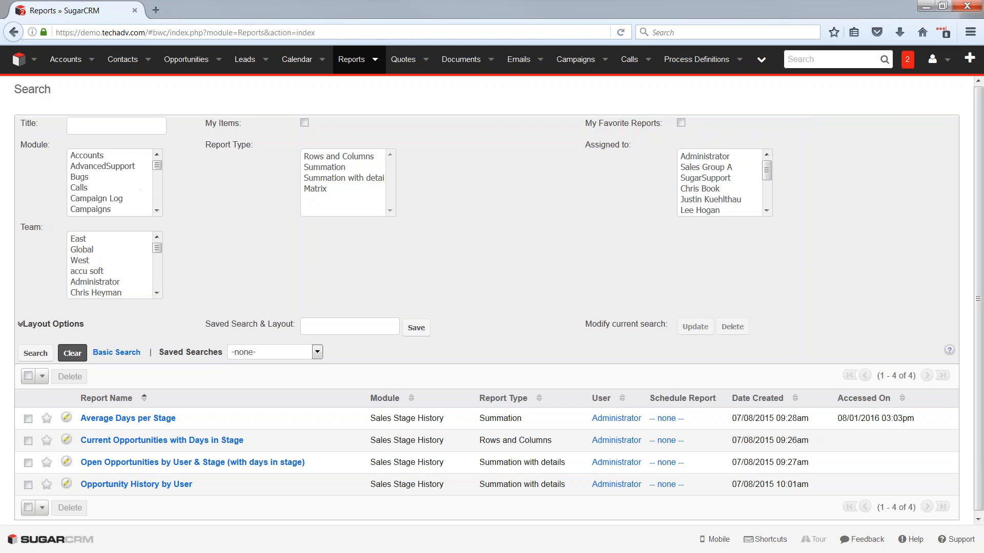
click(35, 353)
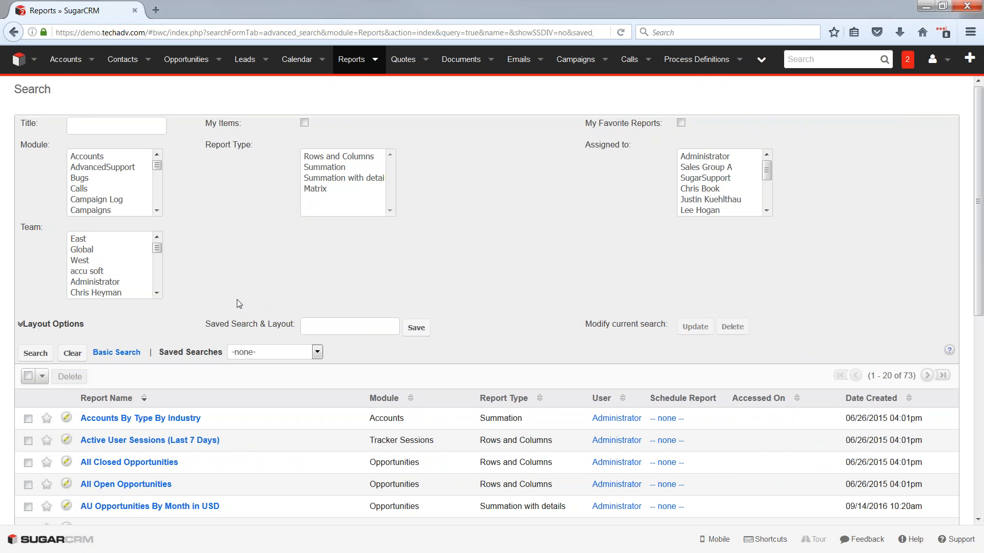
scroll(237, 299, down, 2)
scroll(237, 300, up, 2)
Open the Opportunity Customer Journeys By Stage report and examine its run-time filters, chart and grouped opportunity details.
click(376, 60)
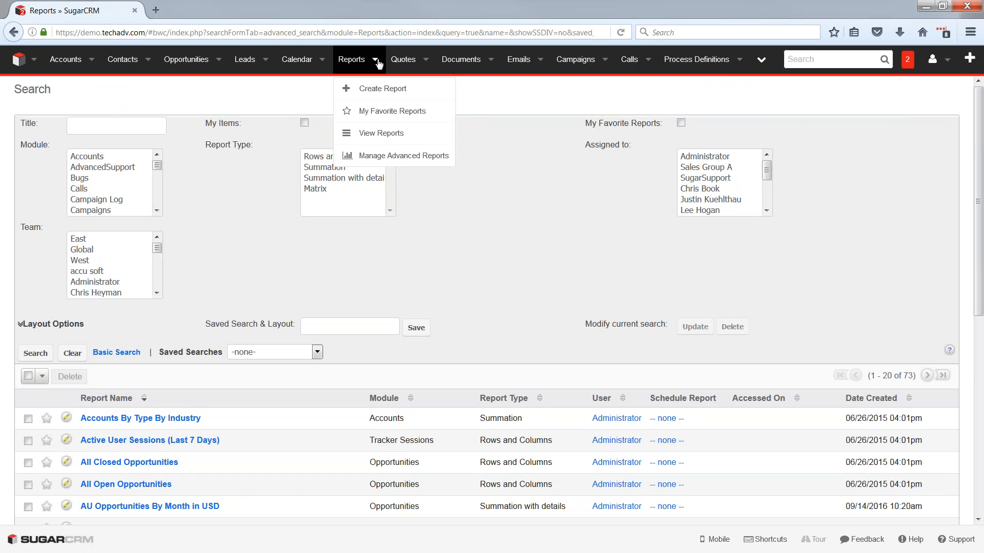
click(428, 178)
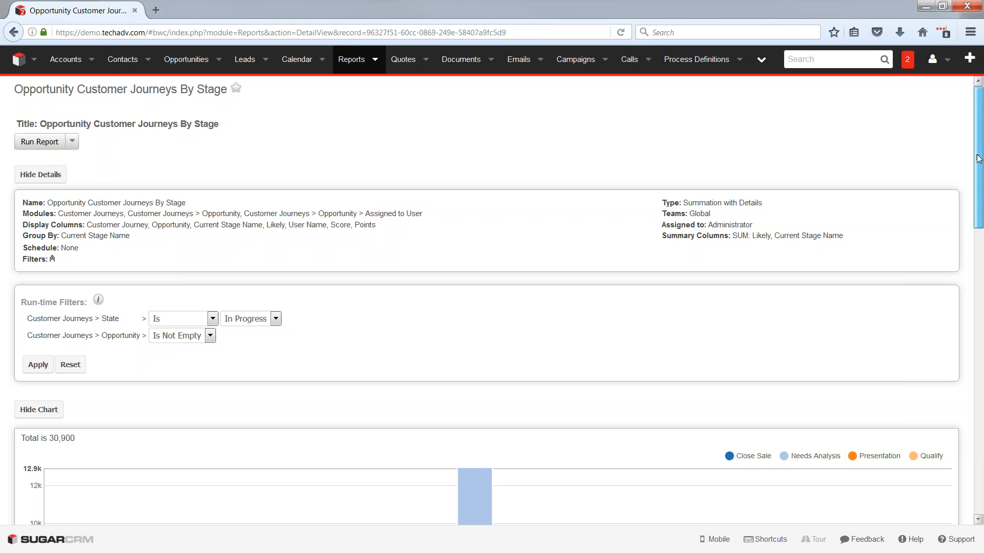
drag(979, 159, 978, 214)
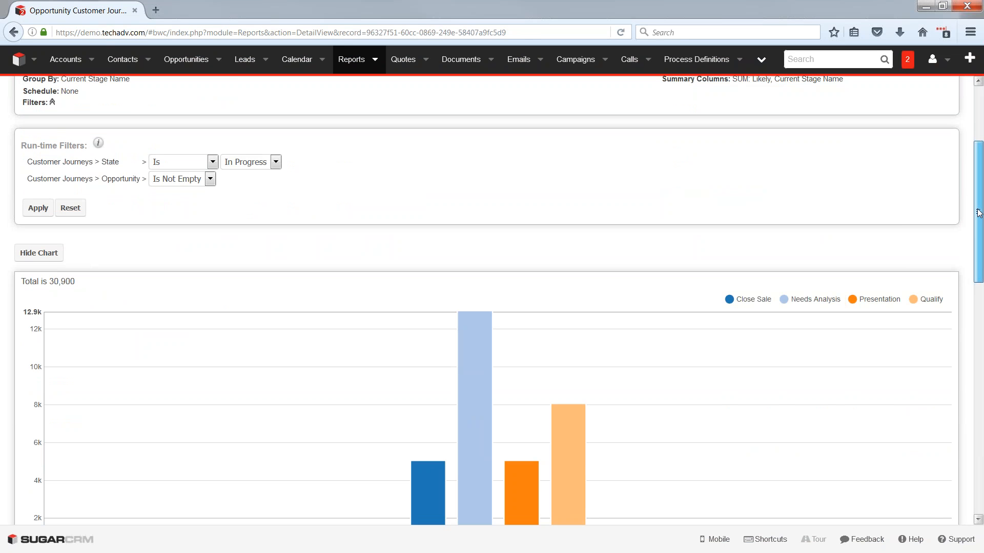
drag(979, 213, 980, 247)
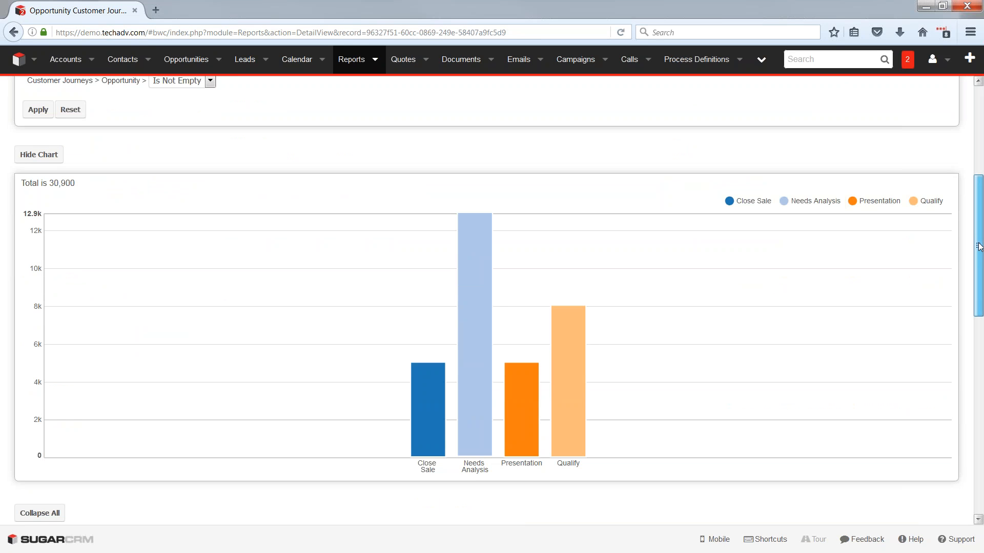
drag(979, 247, 979, 245)
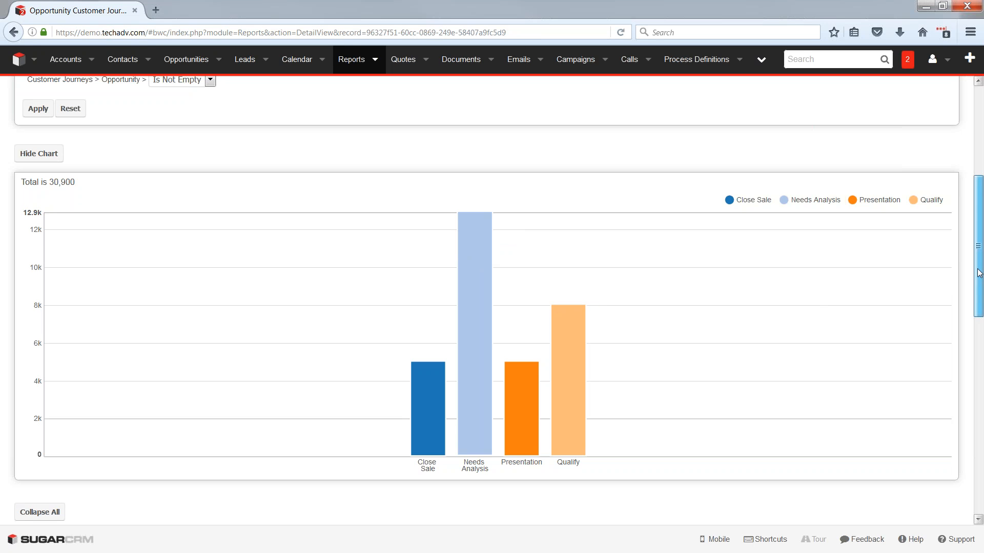
drag(979, 274, 979, 332)
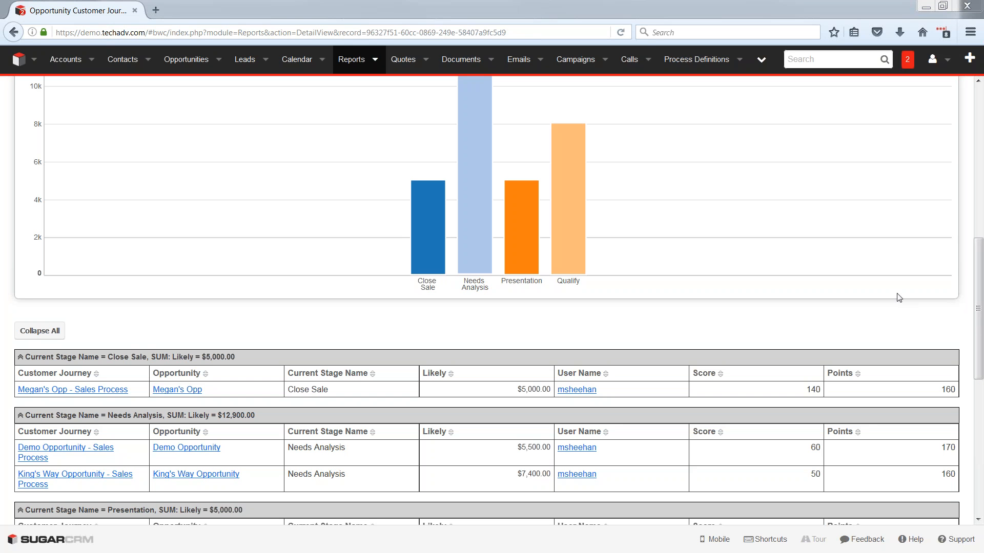
Open the home dashboard and examine the My Customer Journeys, Pipeline and Opportunity Customer Journeys By Stage dashlets.
click(18, 61)
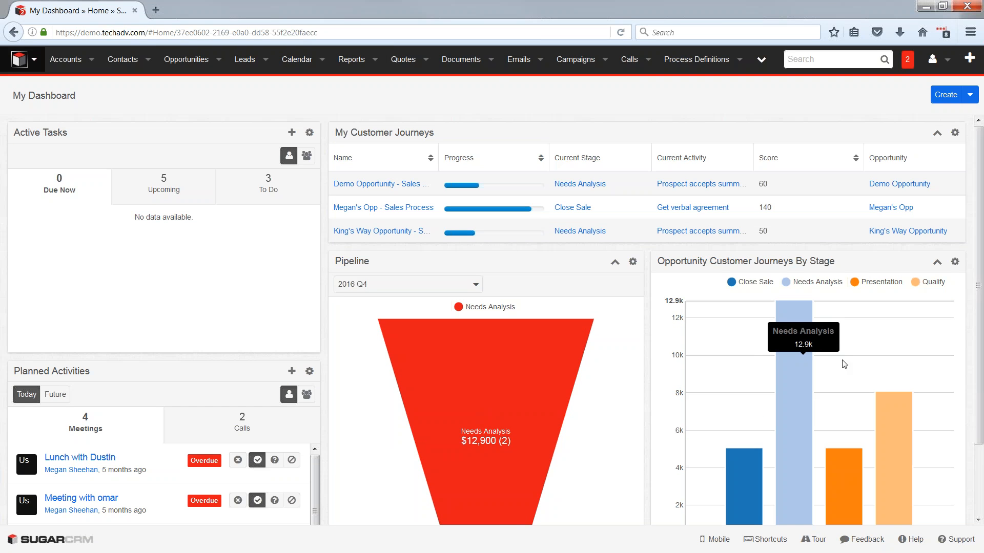
drag(979, 324, 979, 369)
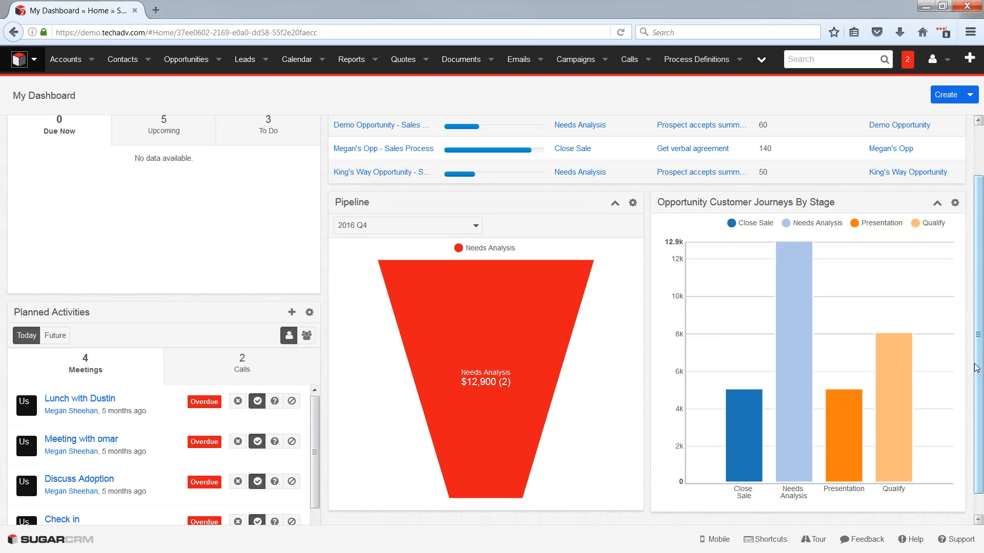
drag(977, 360, 981, 277)
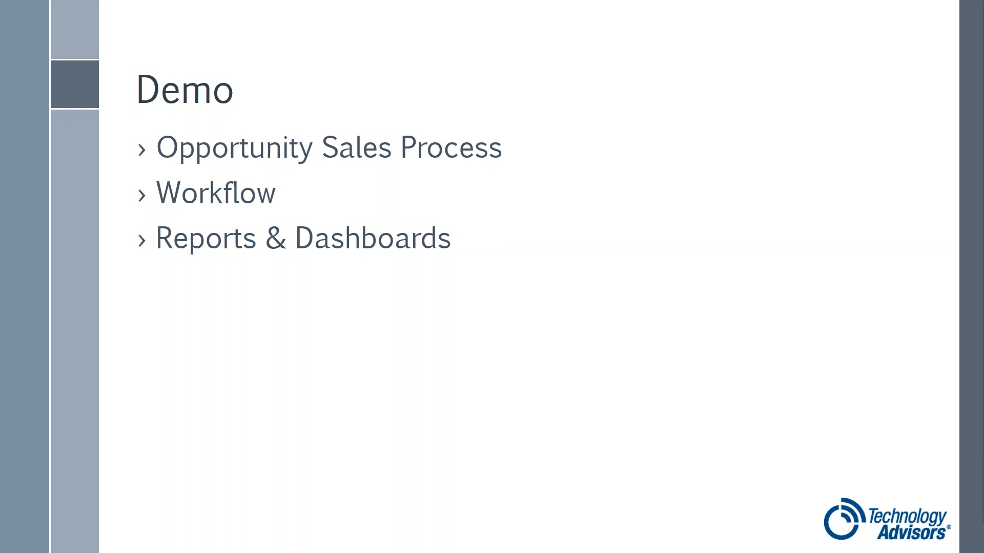
key(Right)
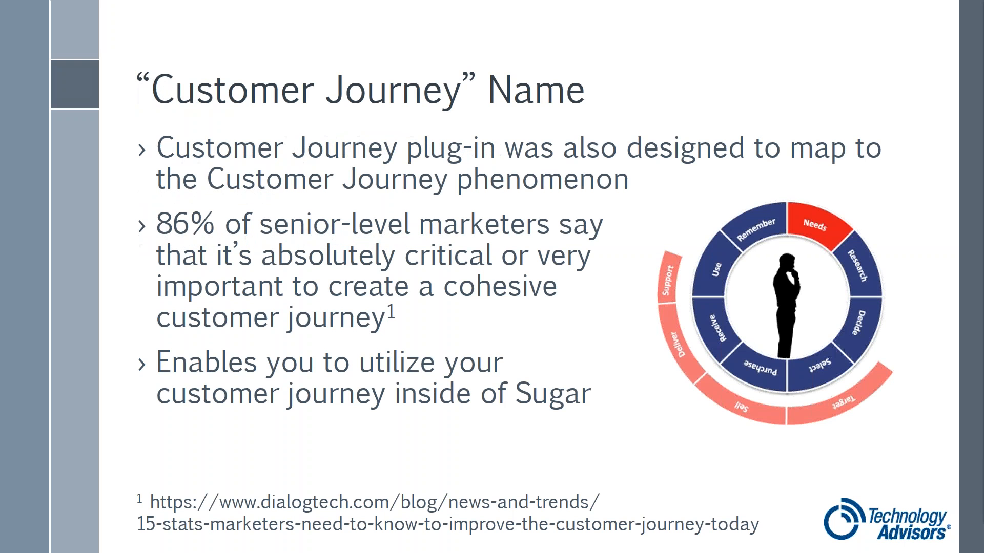